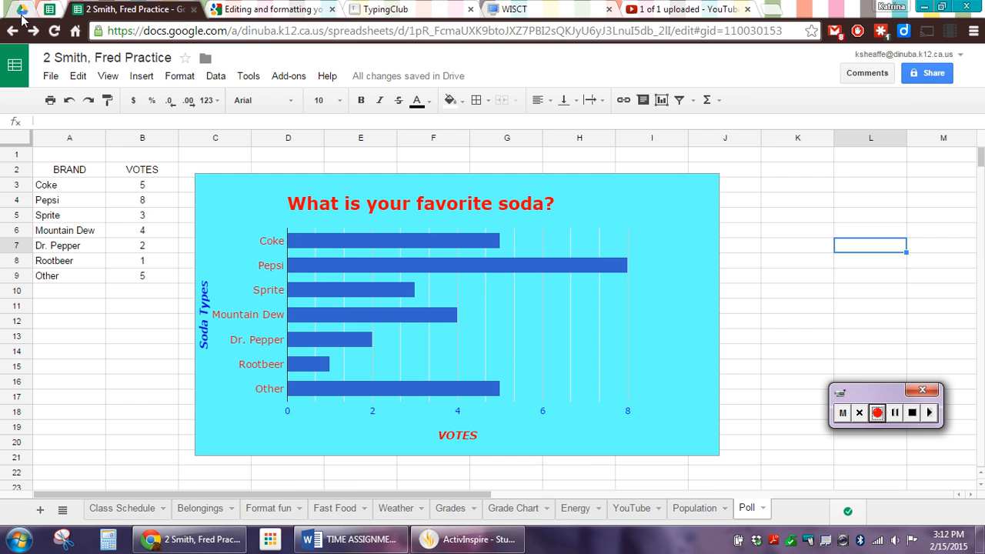
pyautogui.click(21, 10)
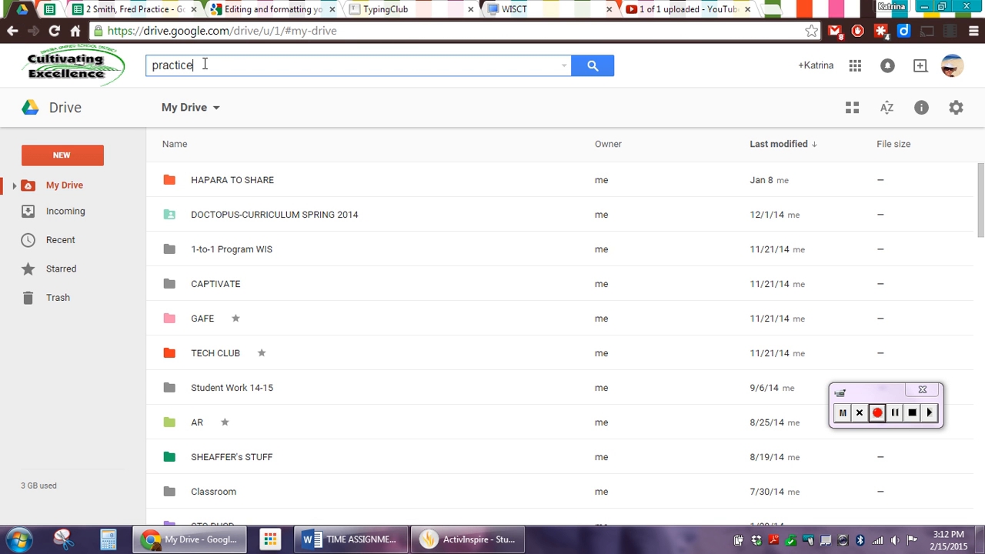
pyautogui.click(130, 9)
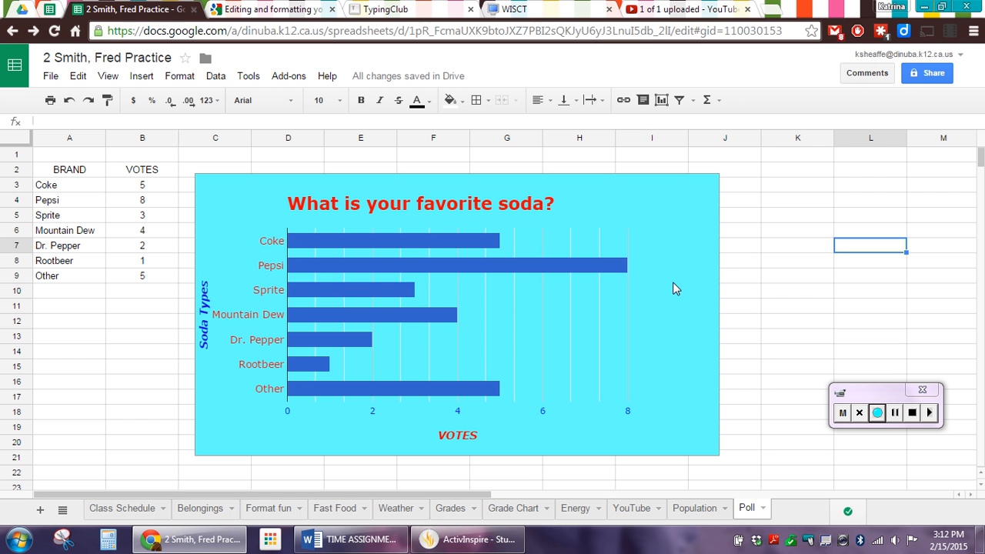
# - Add a new sheet to the spreadsheet and rename it "Time"
pyautogui.click(40, 510)
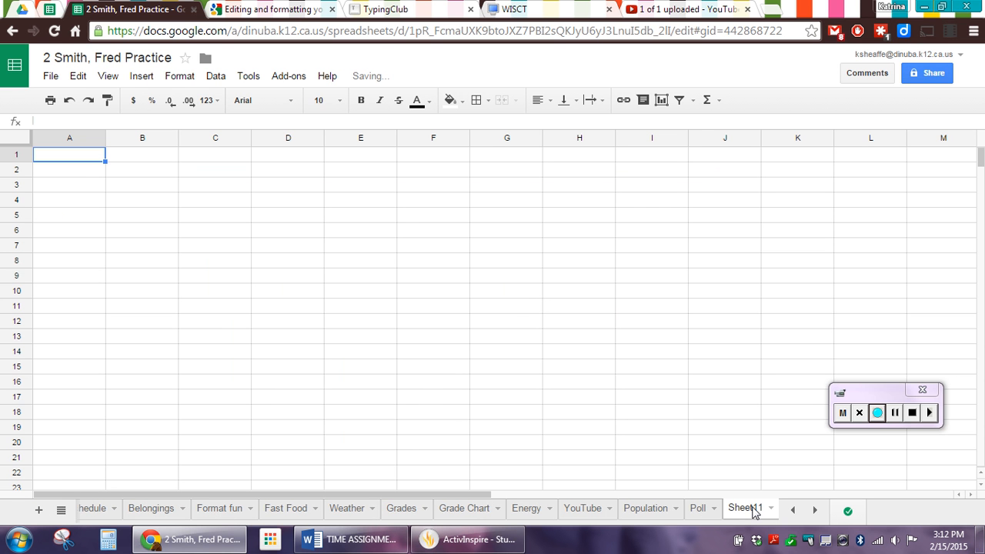
pyautogui.doubleClick(752, 509)
pyautogui.write('Time')
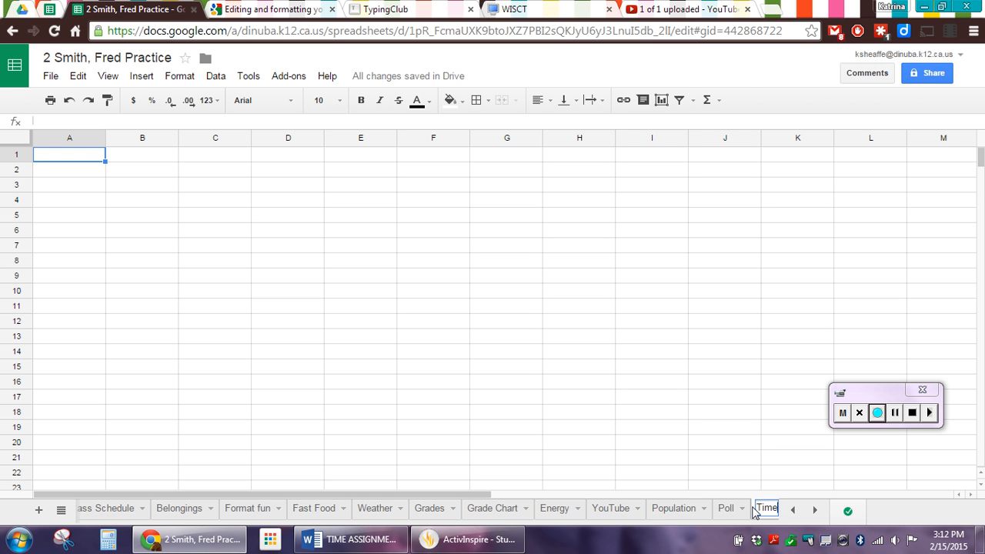
pyautogui.press('Return')
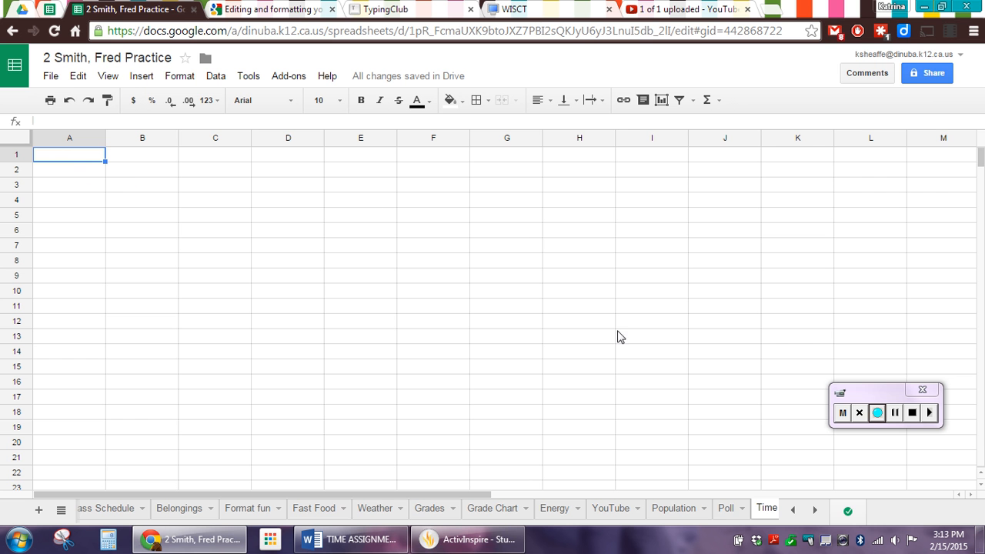
# - Widen column A so the longest category entry, Screen time (TV/electronics), fits inside its cell
pyautogui.click(894, 413)
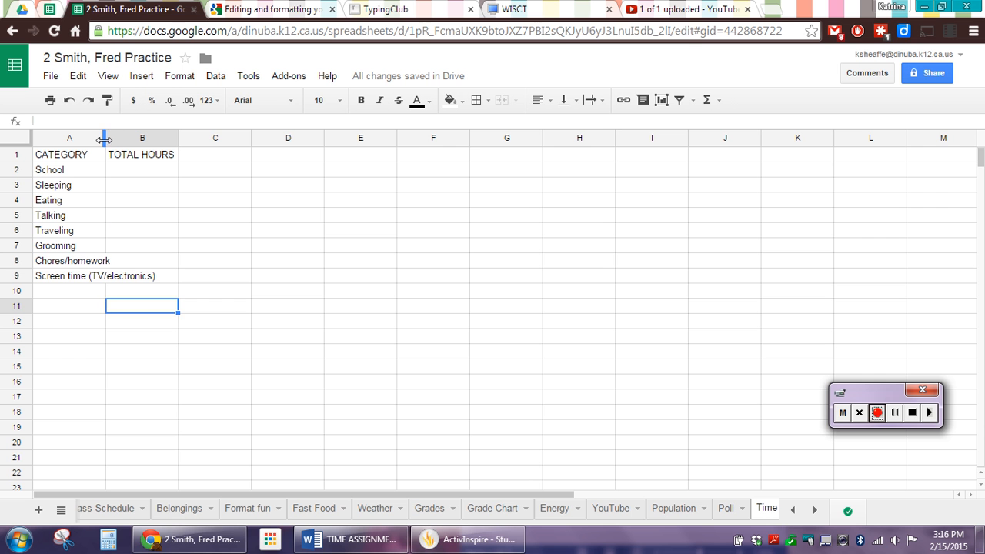
pyautogui.moveTo(104, 139); pyautogui.dragTo(166, 166)
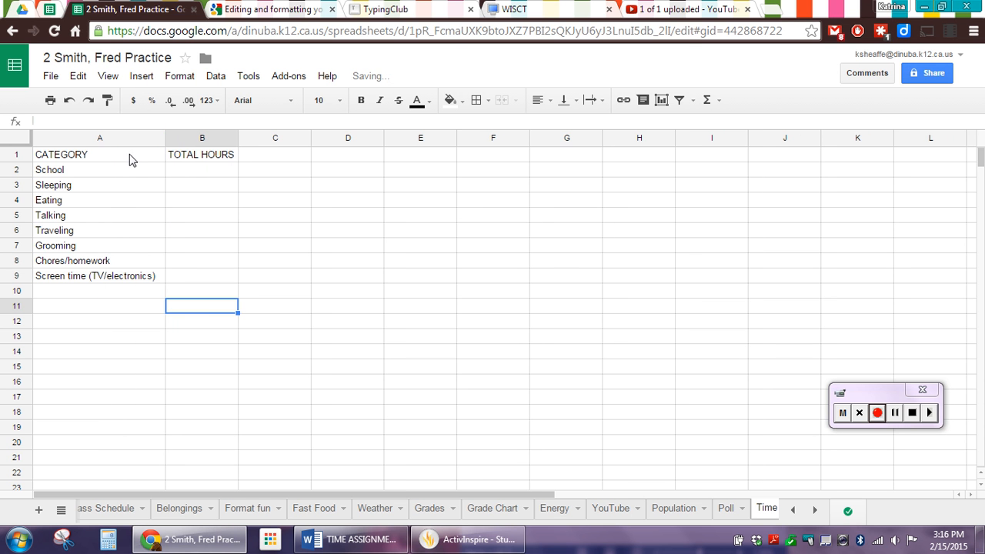
pyautogui.click(80, 279)
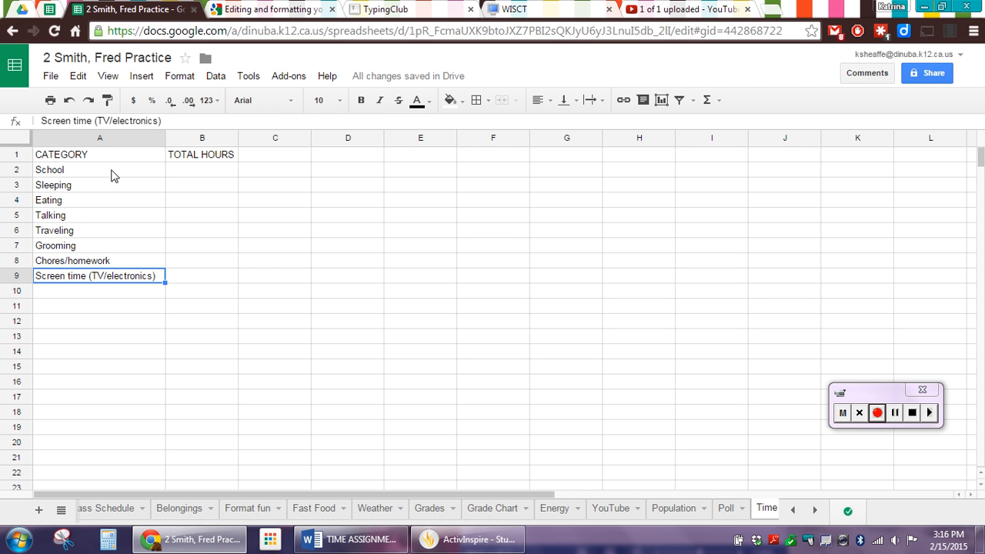
# - Go through the activity categories in A2:A9 one by one and the TOTAL HOURS cells B2:B9 beside them
pyautogui.click(78, 175)
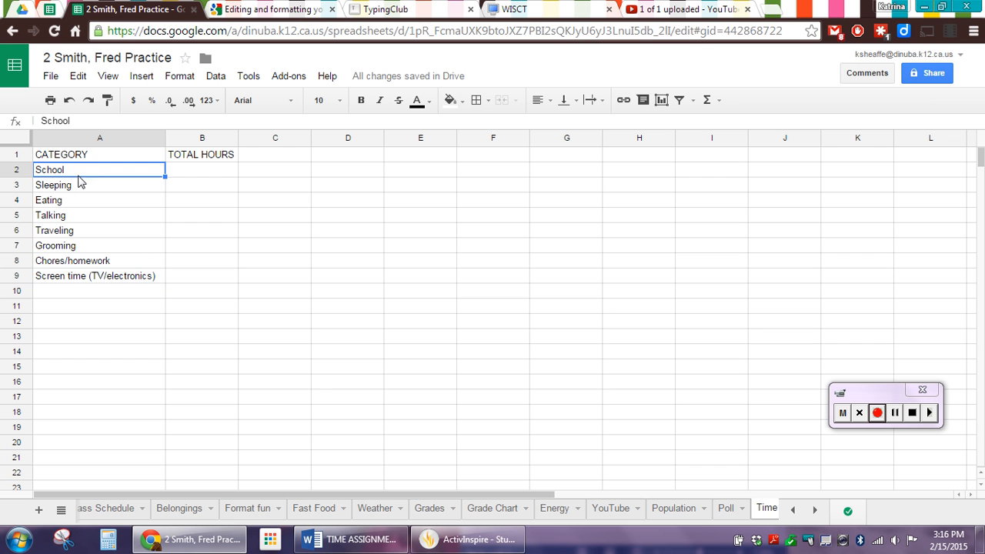
pyautogui.click(80, 189)
pyautogui.click(83, 206)
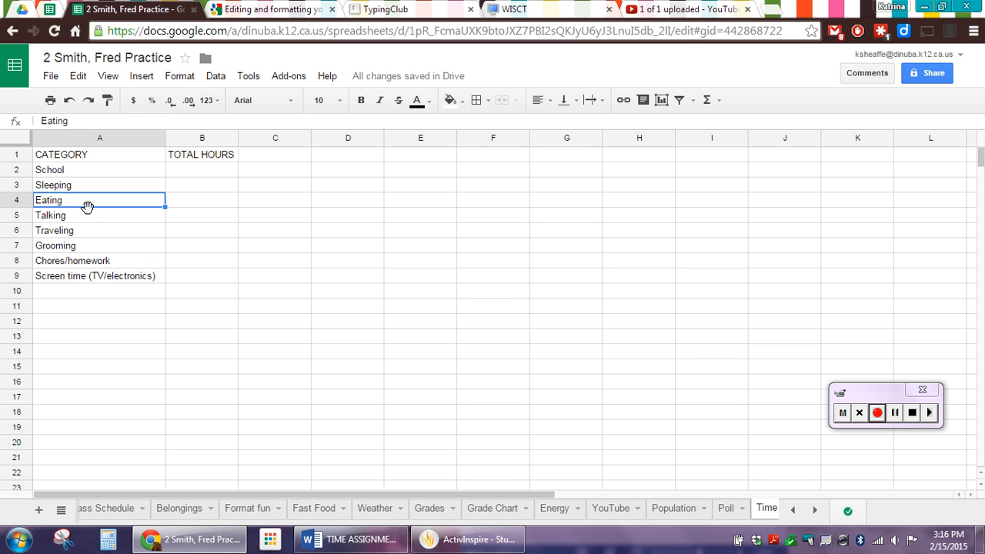
pyautogui.click(93, 219)
pyautogui.click(98, 231)
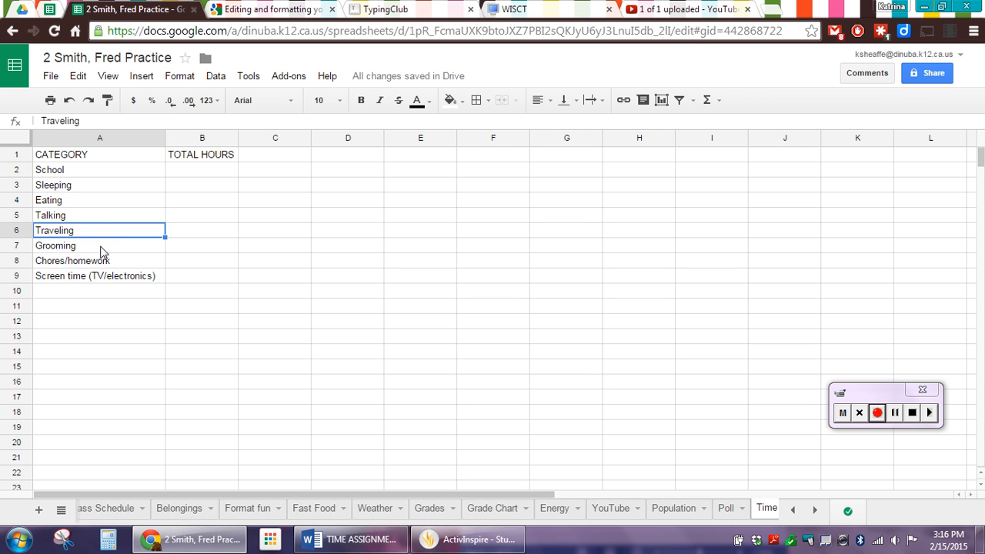
pyautogui.click(101, 250)
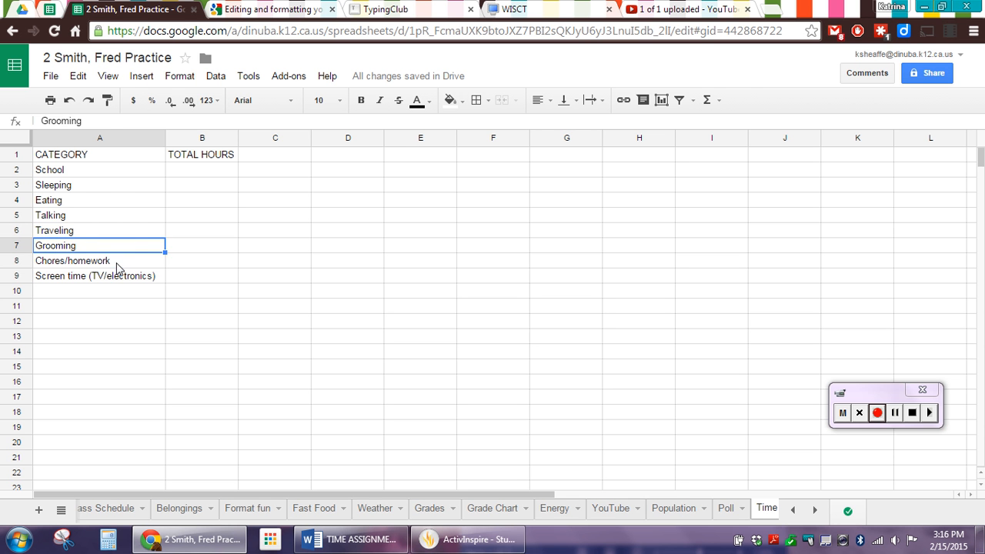
pyautogui.click(117, 267)
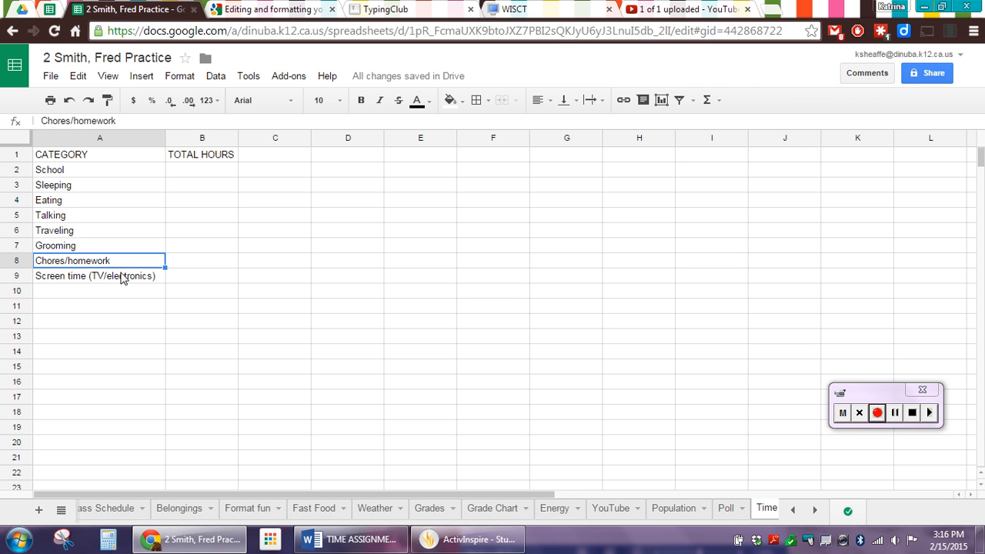
pyautogui.click(123, 279)
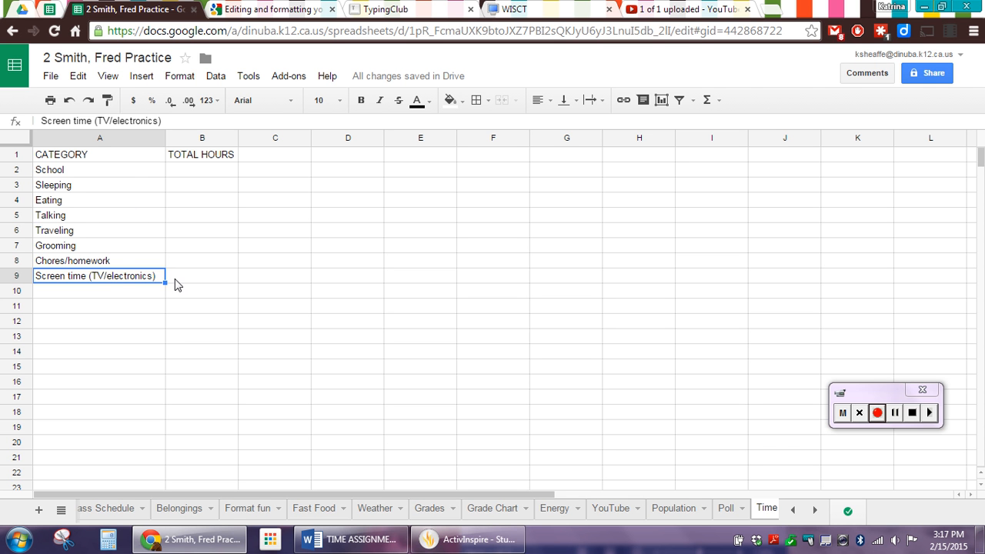
pyautogui.moveTo(185, 171); pyautogui.dragTo(194, 278)
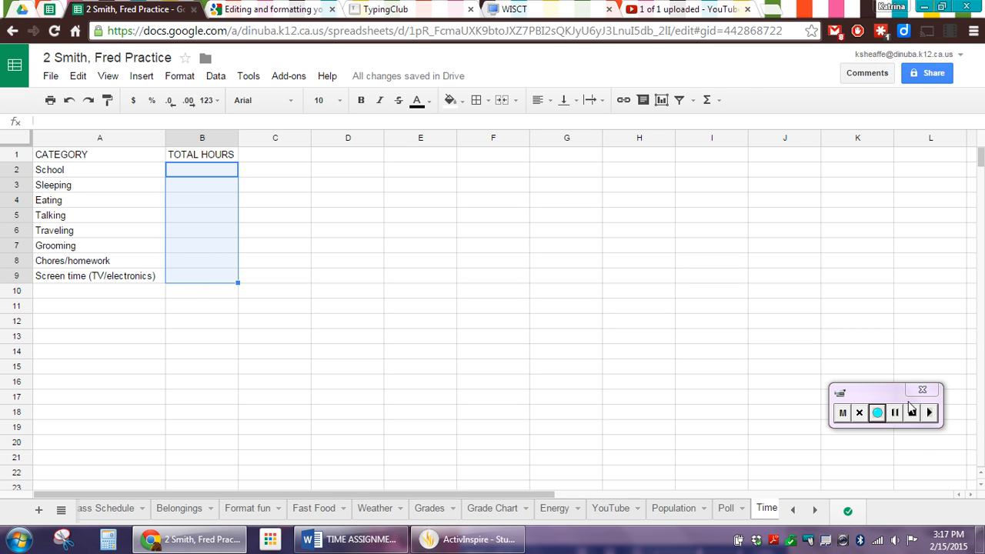
pyautogui.click(894, 413)
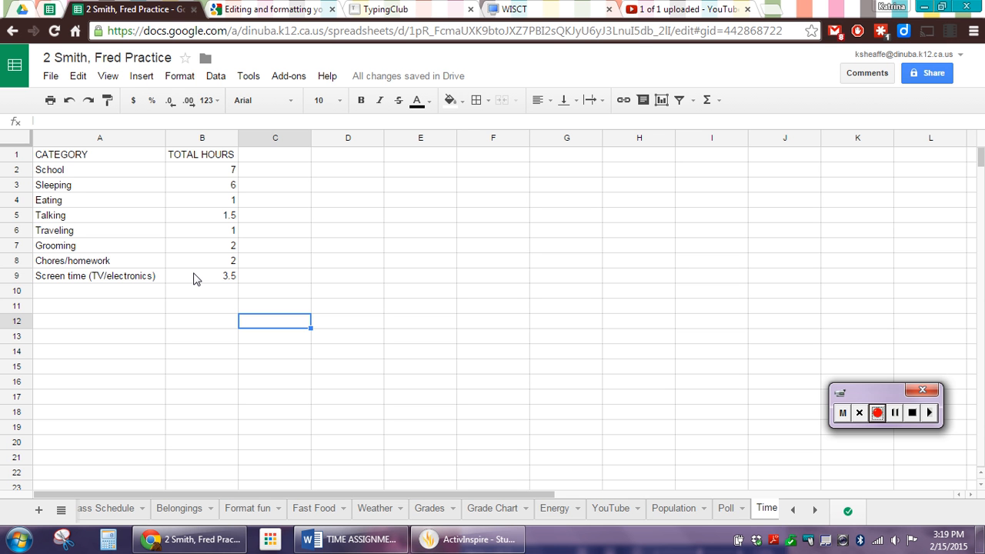
# - Apply all borders to the category and hours table in A1:B9
pyautogui.moveTo(193, 278); pyautogui.dragTo(88, 159)
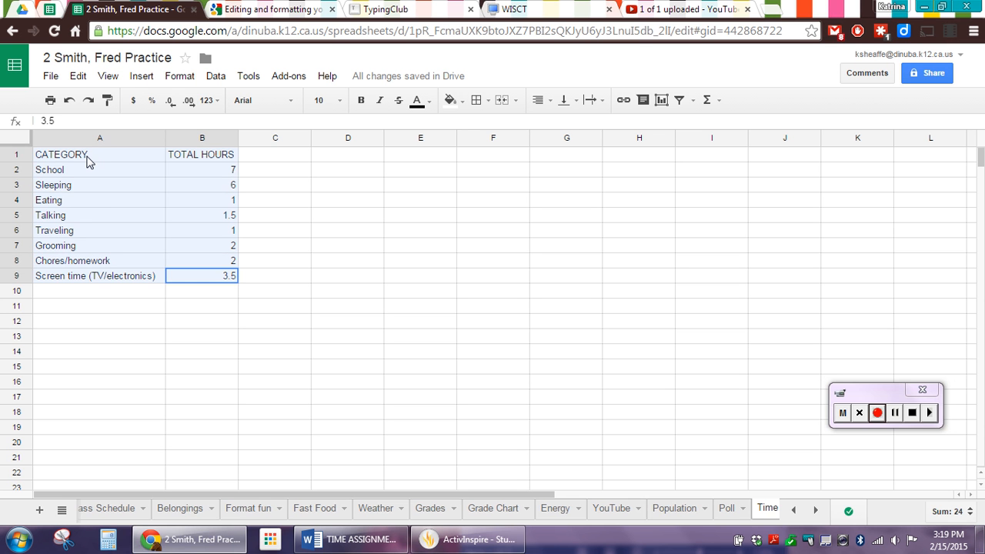
pyautogui.click(477, 102)
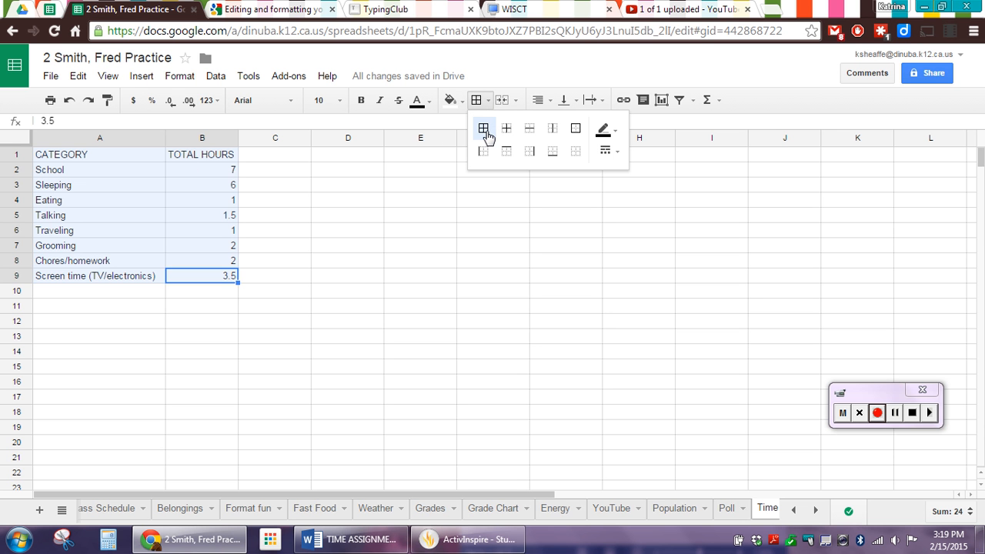
pyautogui.click(484, 131)
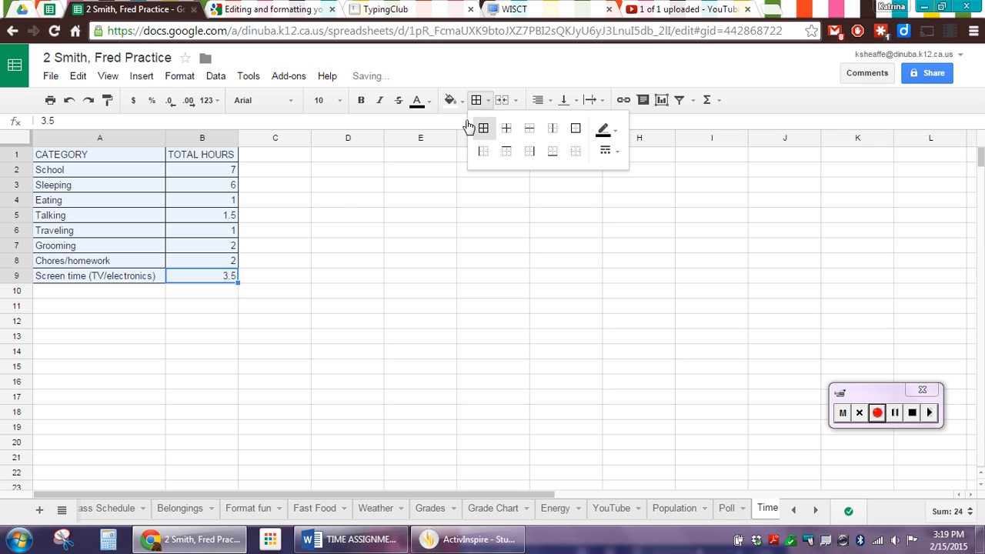
# - Center the contents of the whole TOTAL HOURS column horizontally
pyautogui.click(214, 138)
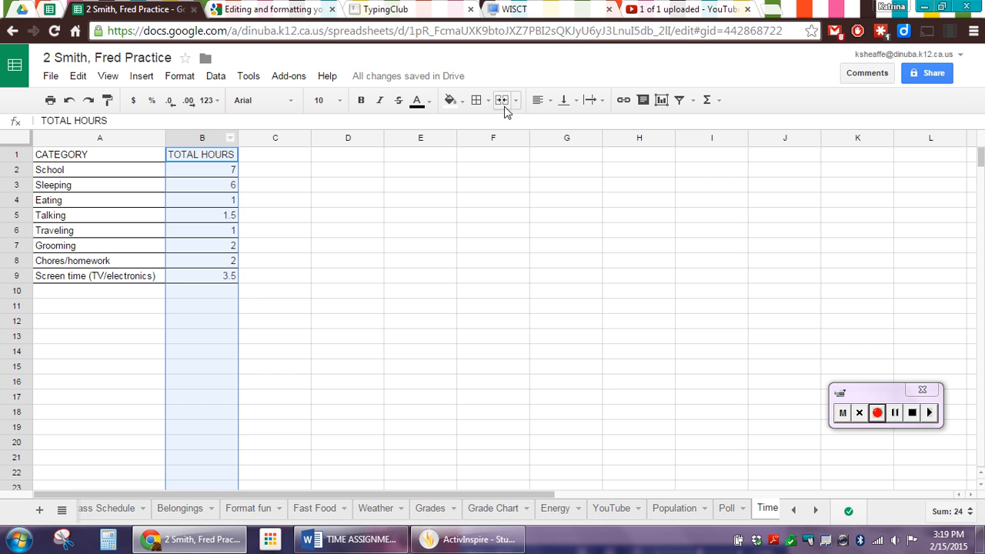
pyautogui.click(540, 102)
pyautogui.click(563, 125)
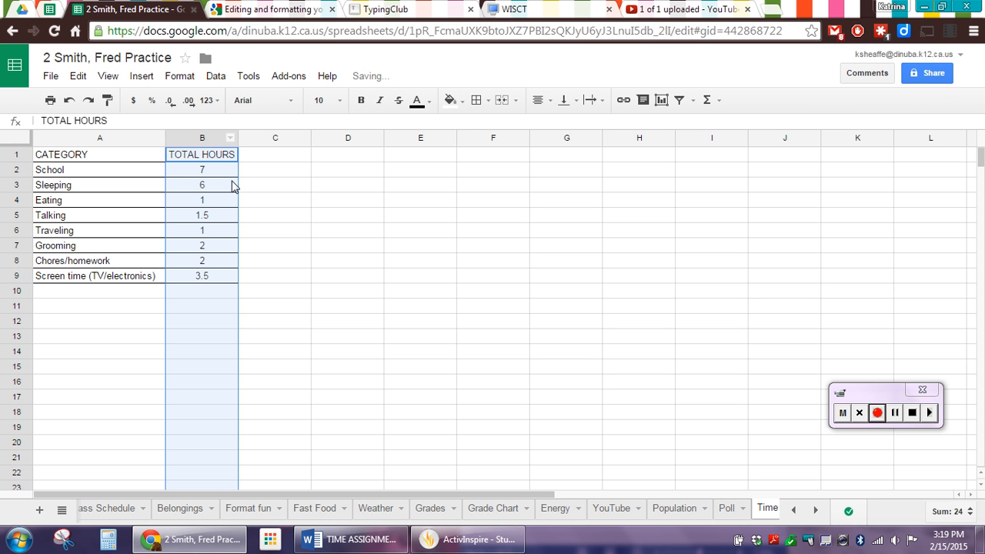
# - Try totalling the hours in B10 with a SUM of B2:B9, and clear the cell again
pyautogui.click(199, 300)
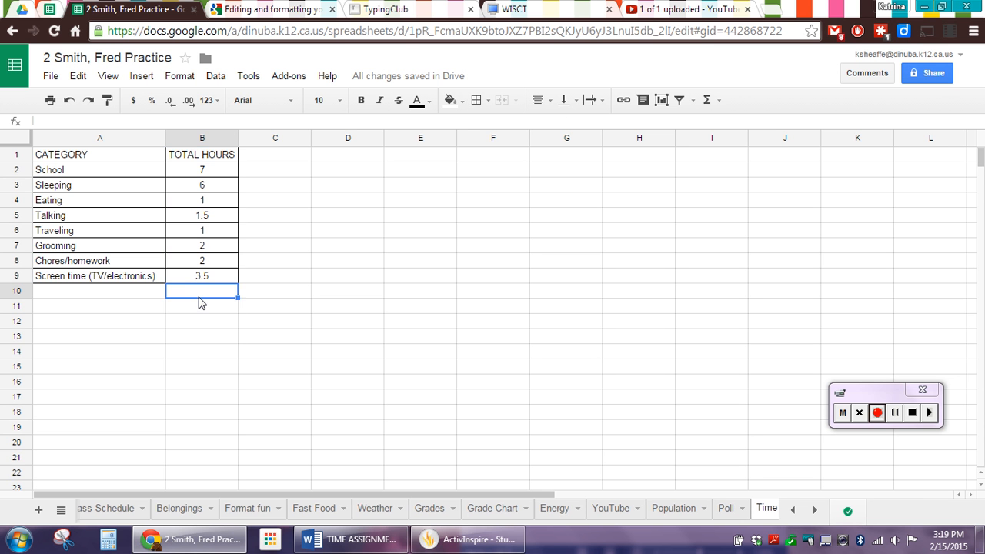
pyautogui.click(714, 101)
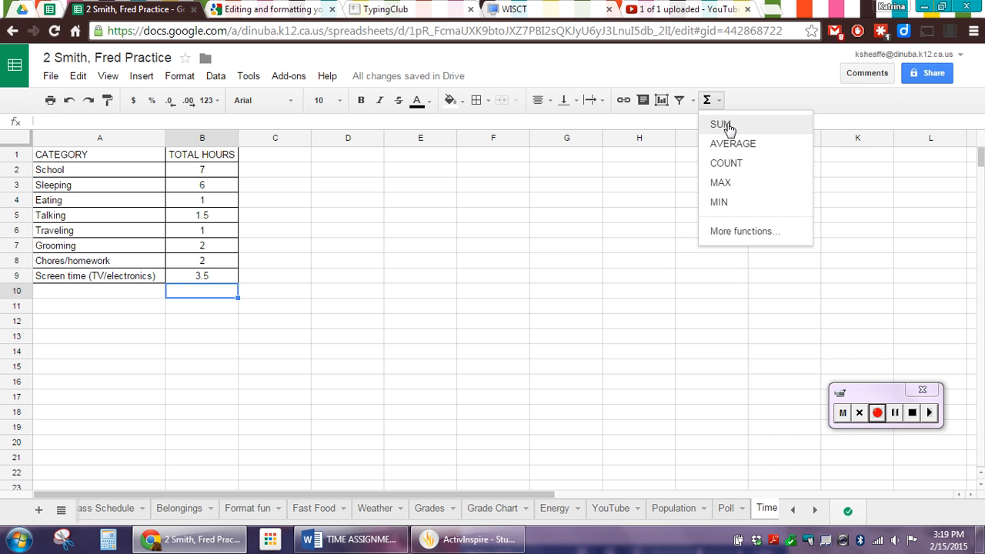
pyautogui.click(725, 123)
pyautogui.moveTo(215, 179); pyautogui.dragTo(217, 278)
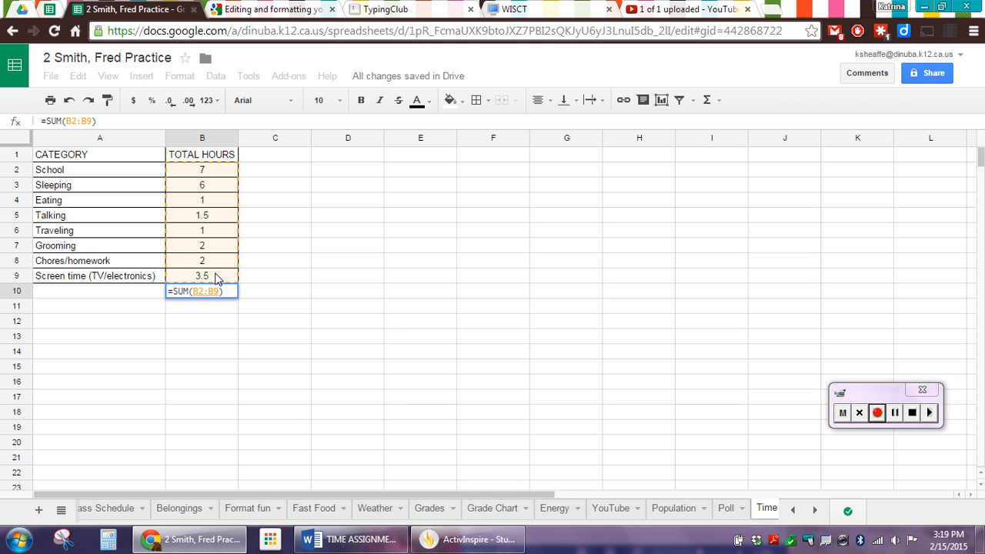
pyautogui.press('Return')
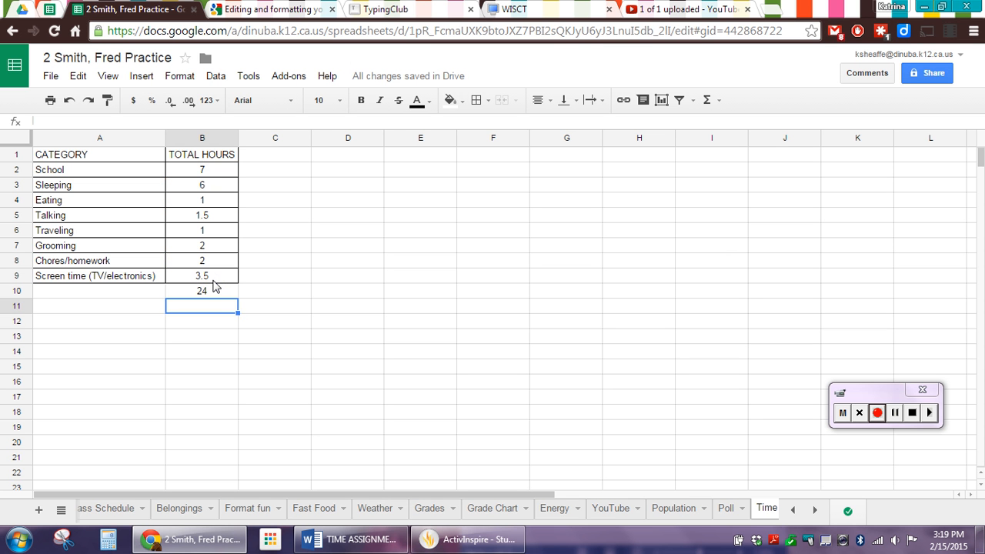
pyautogui.click(216, 286)
pyautogui.press('Delete')
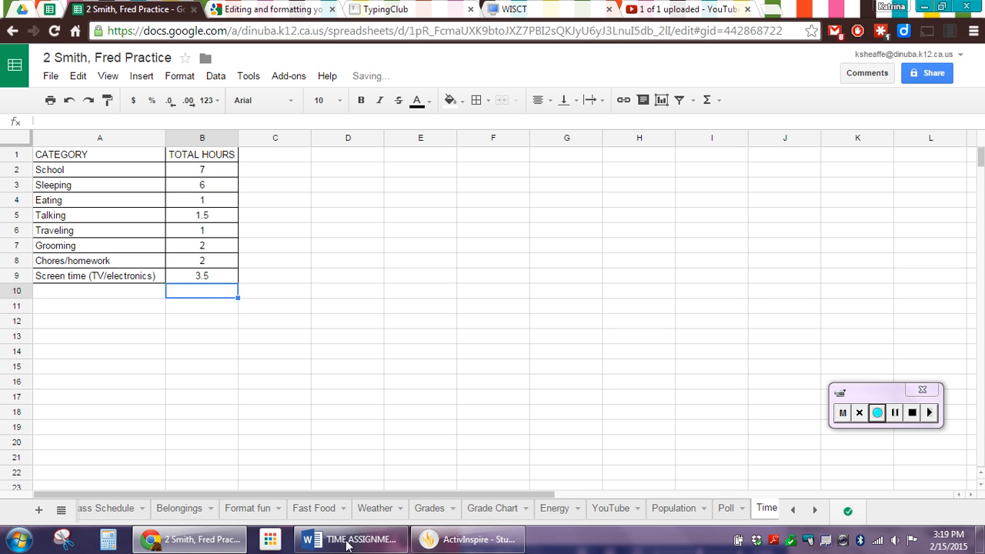
# - Enter the formula =SUM(B2:B9) in cell B10 to total the hours
pyautogui.click(707, 101)
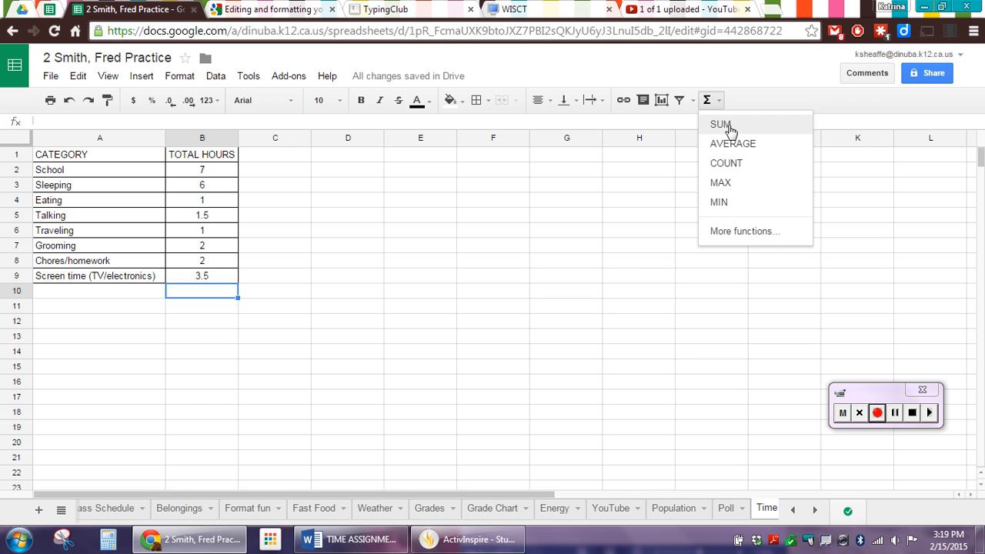
pyautogui.click(720, 125)
pyautogui.click(204, 173)
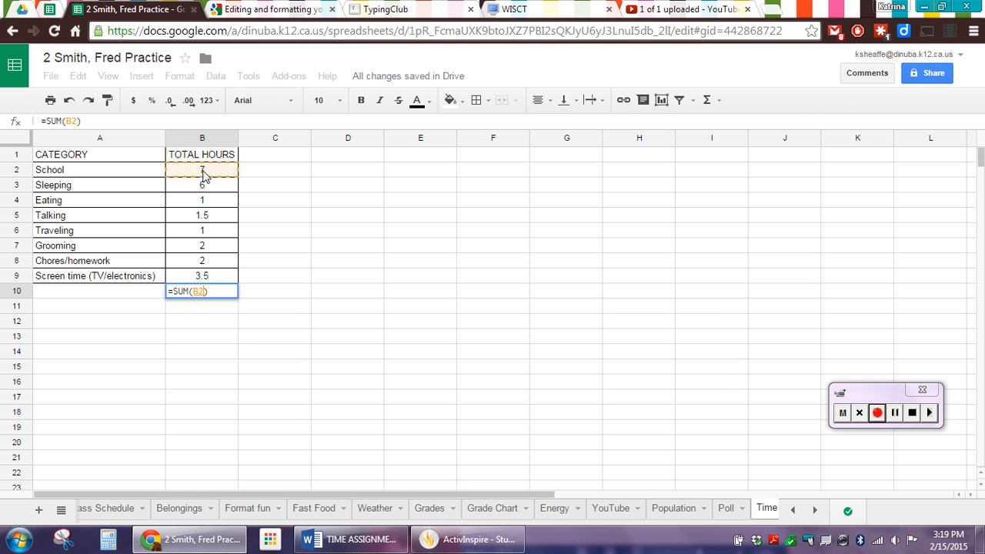
pyautogui.moveTo(204, 176); pyautogui.dragTo(192, 278)
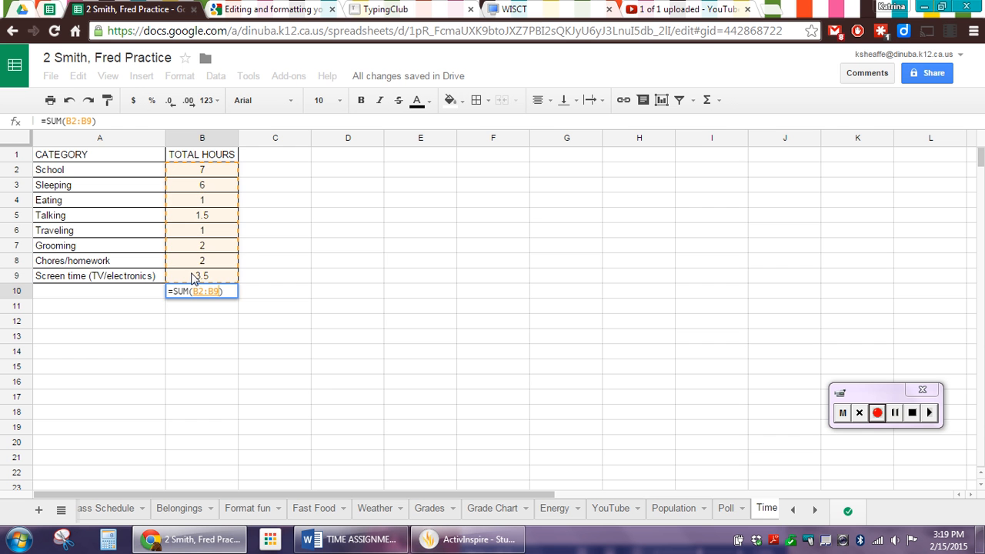
pyautogui.press('Return')
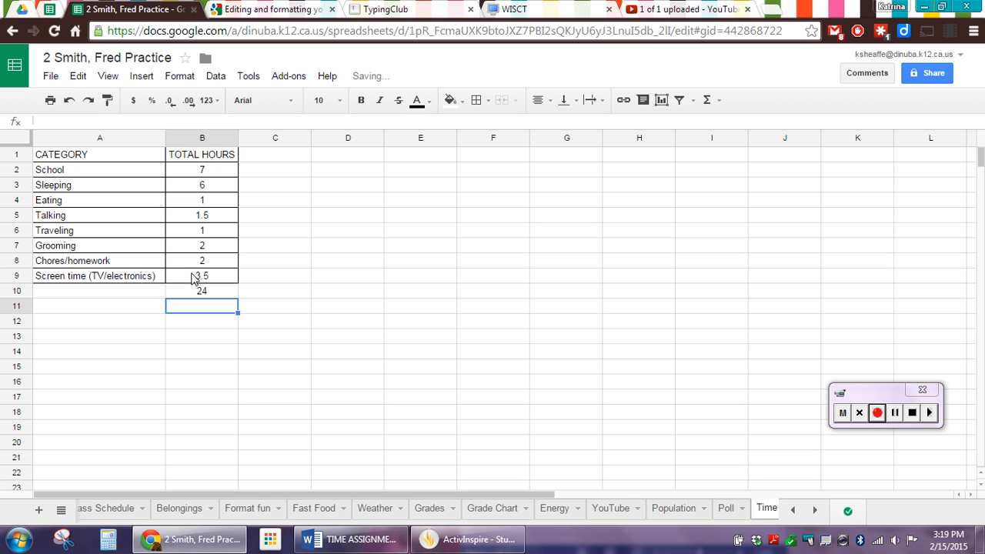
pyautogui.click(224, 293)
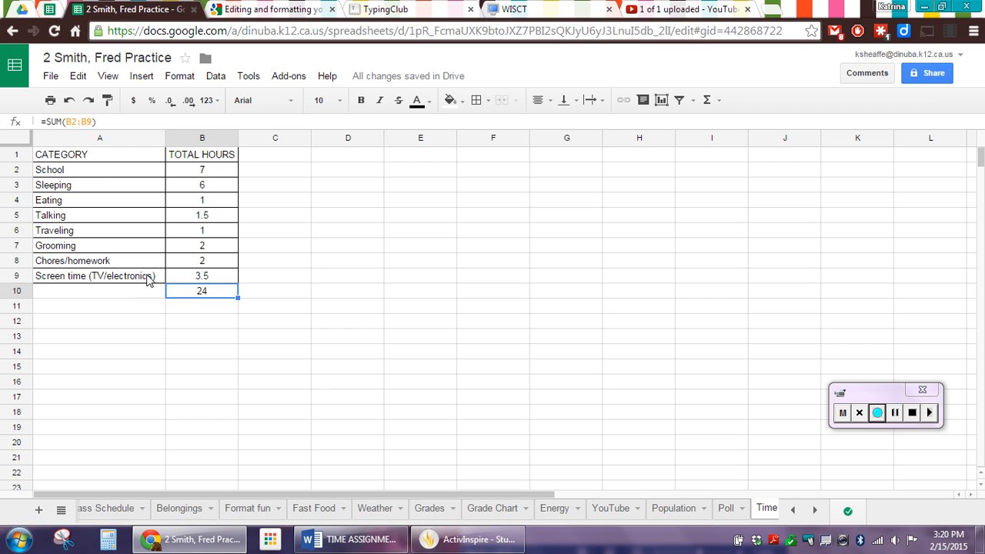
# - Make the CATEGORY and TOTAL HOURS headings bold at font size 14, and fit column B to its heading
pyautogui.click(108, 158)
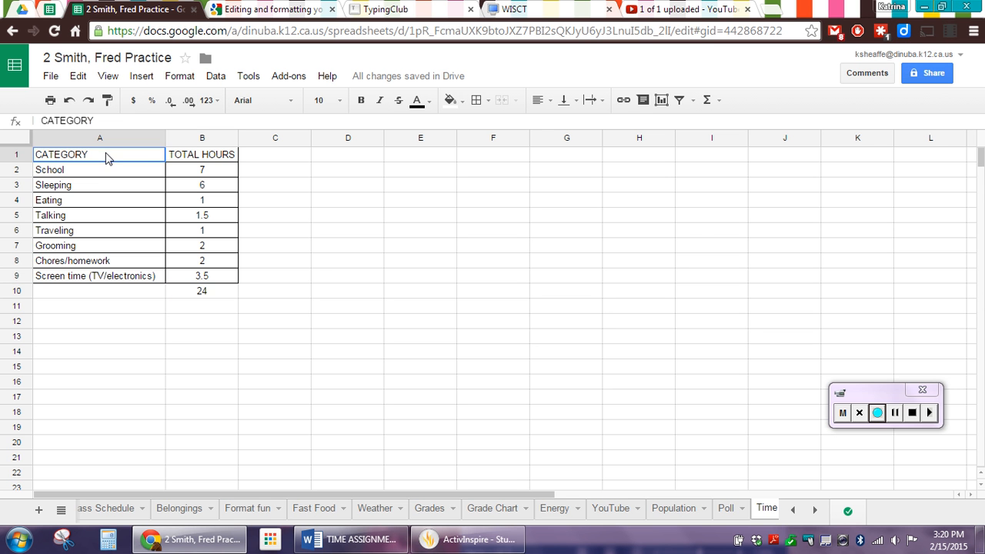
pyautogui.moveTo(166, 156); pyautogui.dragTo(201, 155)
pyautogui.click(361, 100)
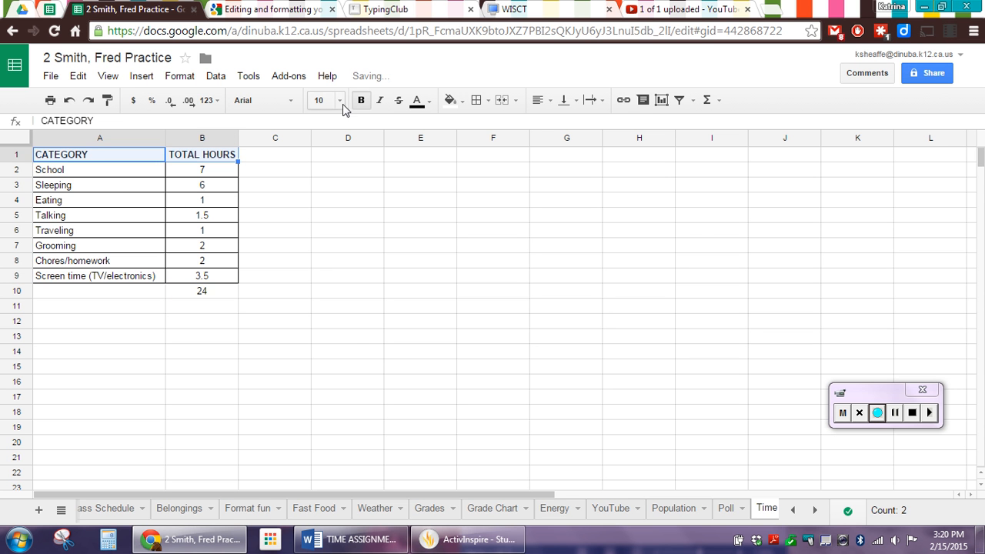
pyautogui.click(319, 100)
pyautogui.click(328, 262)
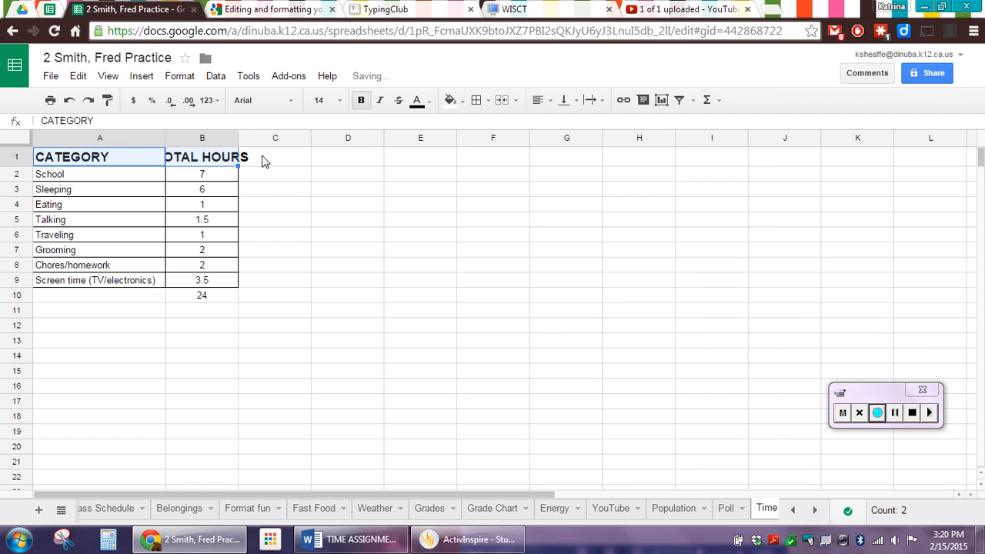
pyautogui.doubleClick(239, 136)
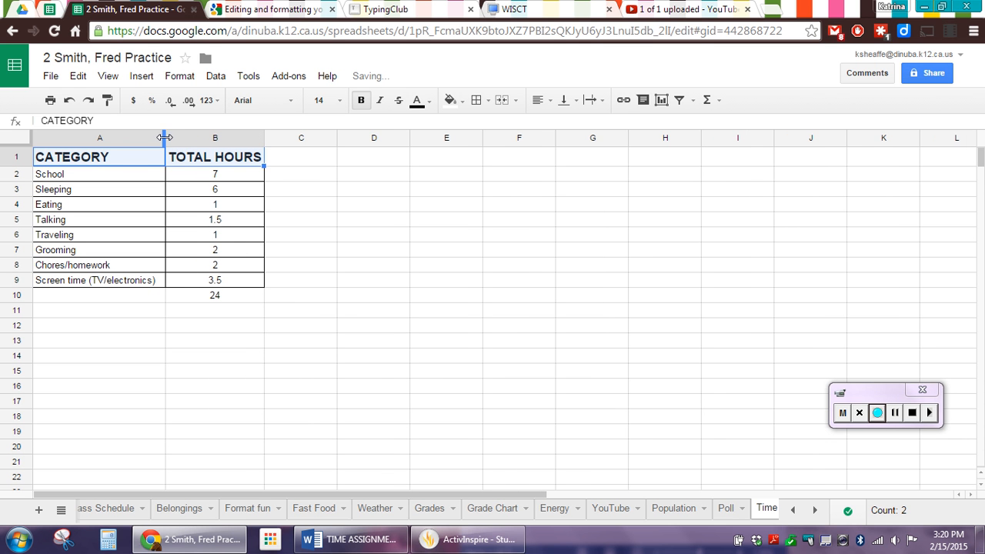
# - Fit column A to its contents and fill the hour cells B2:B9 with light purple
pyautogui.doubleClick(164, 137)
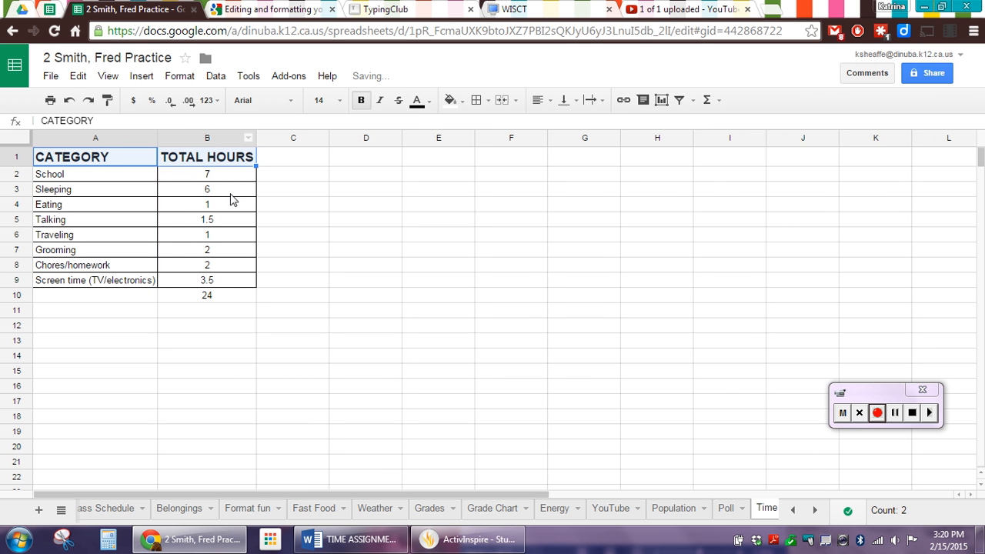
pyautogui.click(226, 283)
pyautogui.moveTo(227, 283); pyautogui.dragTo(238, 176)
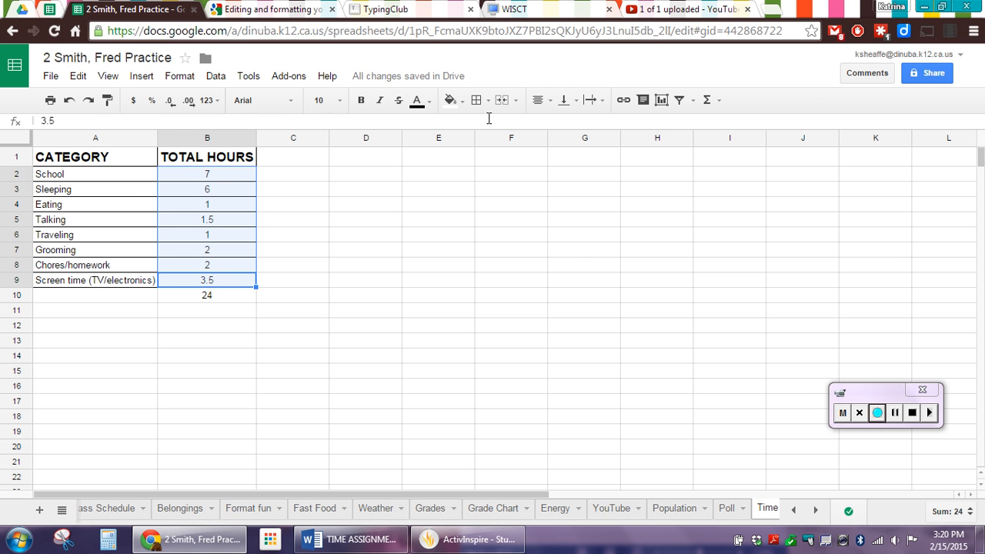
pyautogui.click(450, 101)
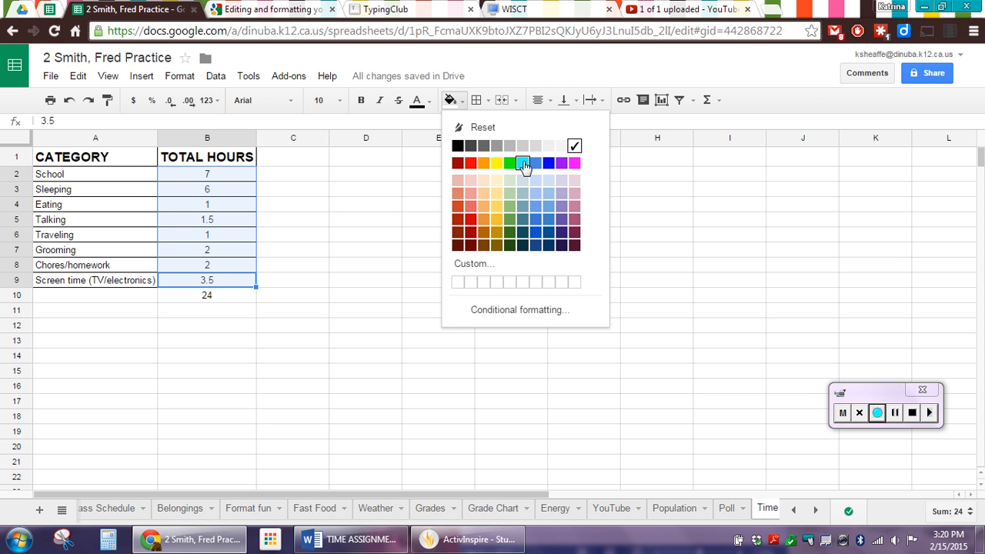
pyautogui.click(562, 206)
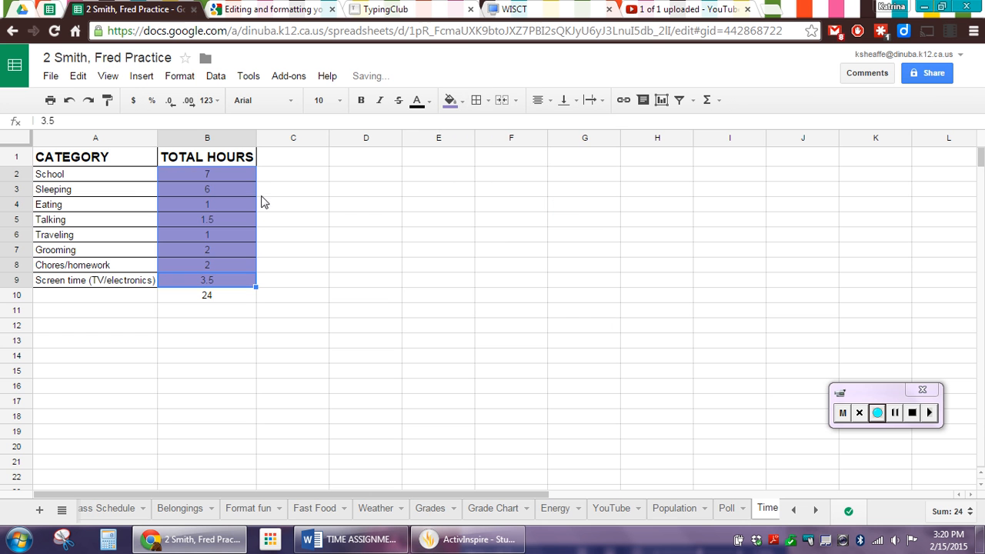
# - Make the hours in B2:B9 yellow and bold
pyautogui.click(477, 100)
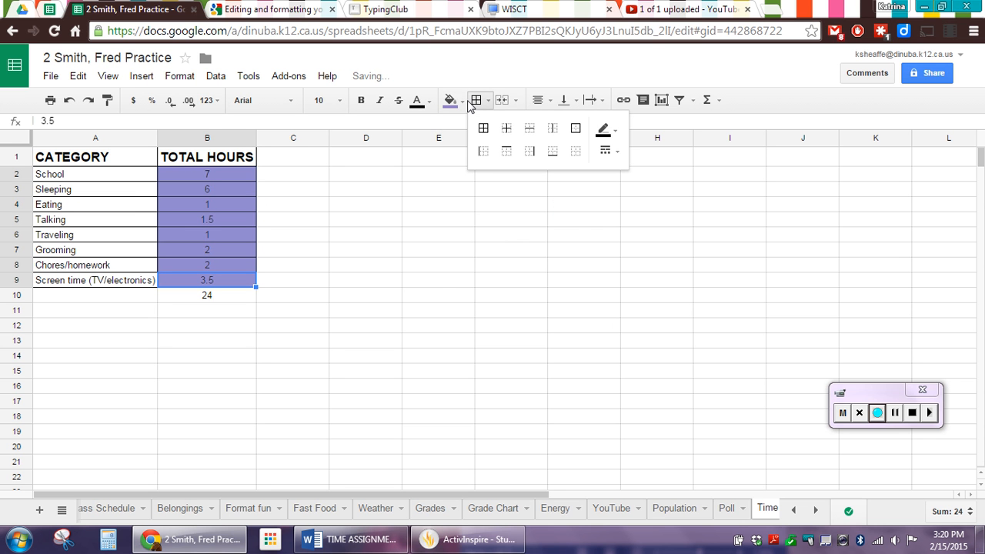
pyautogui.click(418, 101)
pyautogui.click(463, 162)
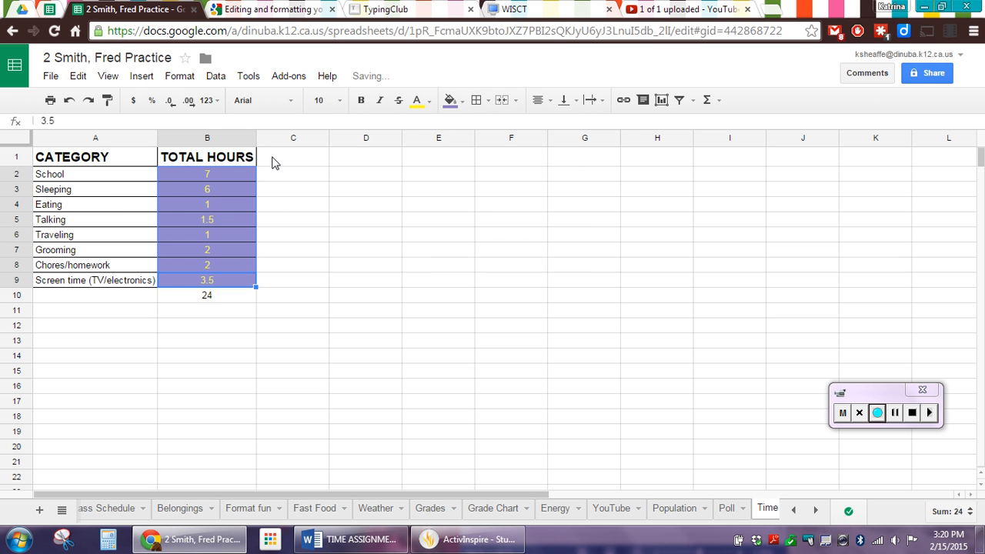
pyautogui.click(361, 100)
# - Fill the category cells A2:A9 with yellow
pyautogui.moveTo(133, 283); pyautogui.dragTo(95, 179)
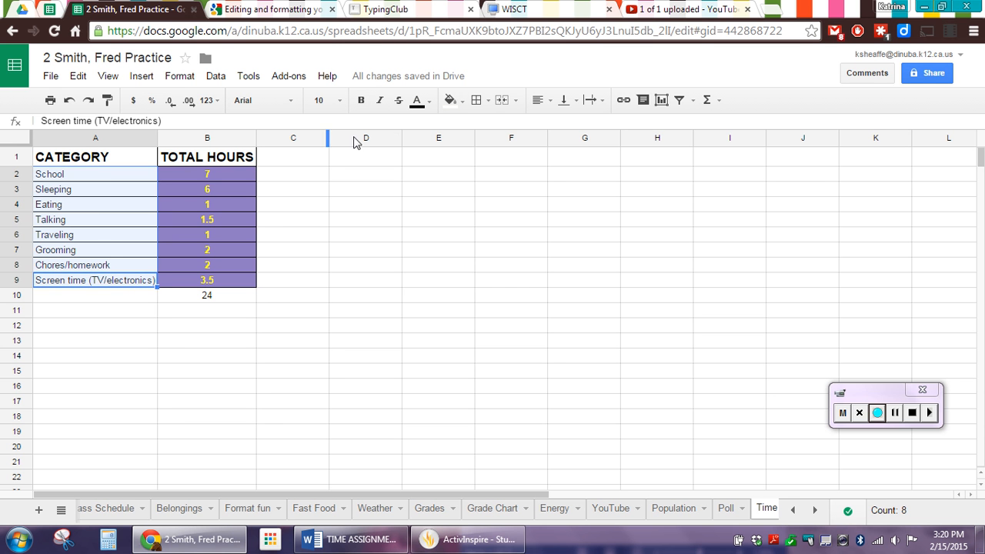
pyautogui.click(450, 100)
pyautogui.click(496, 162)
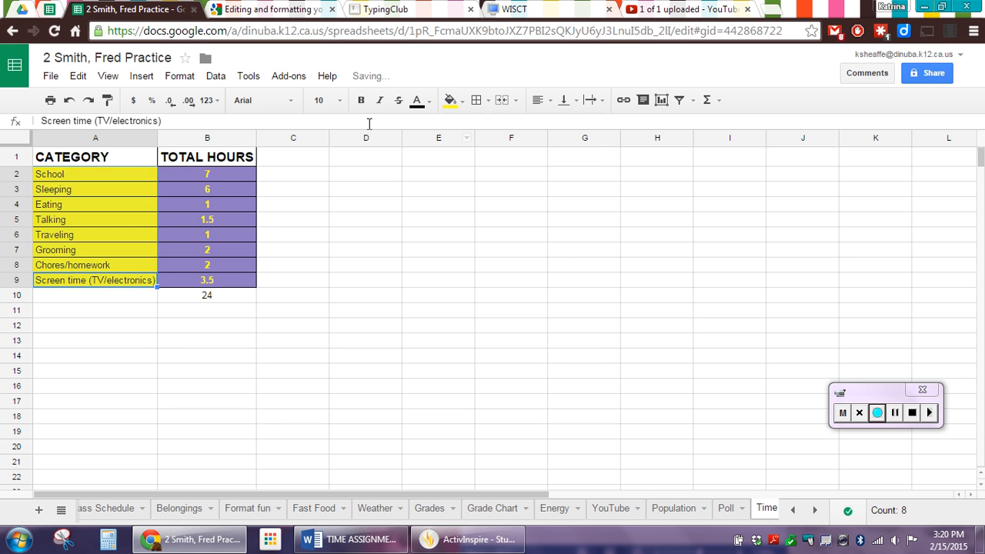
# - Make the category names in A2:A9 purple and bold, and widen column A so the longest name fits
pyautogui.click(423, 101)
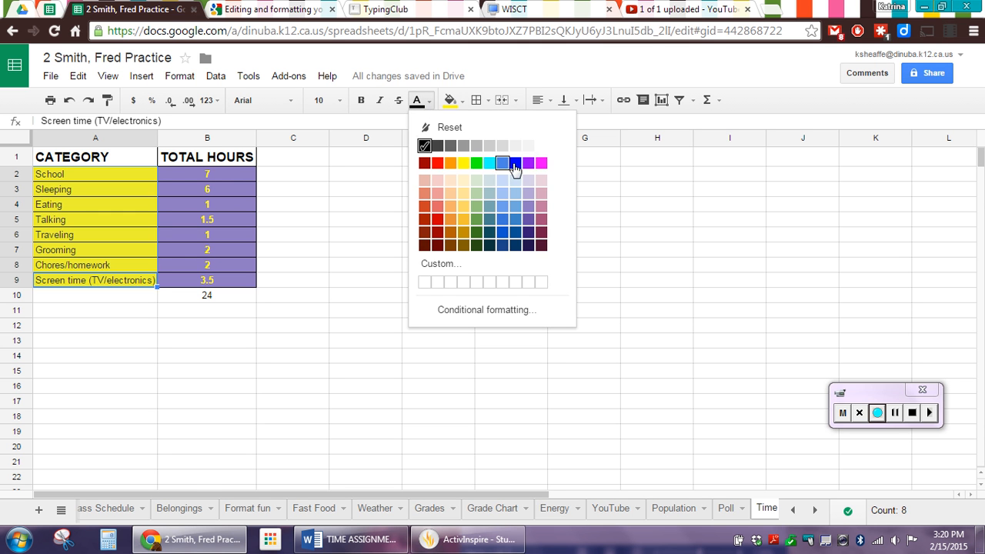
pyautogui.click(528, 163)
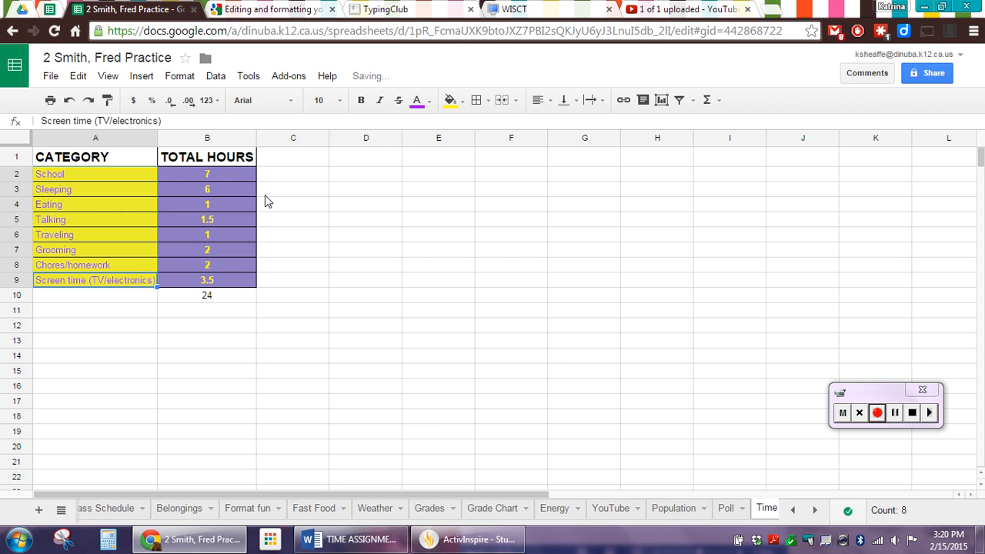
pyautogui.click(361, 101)
pyautogui.click(236, 160)
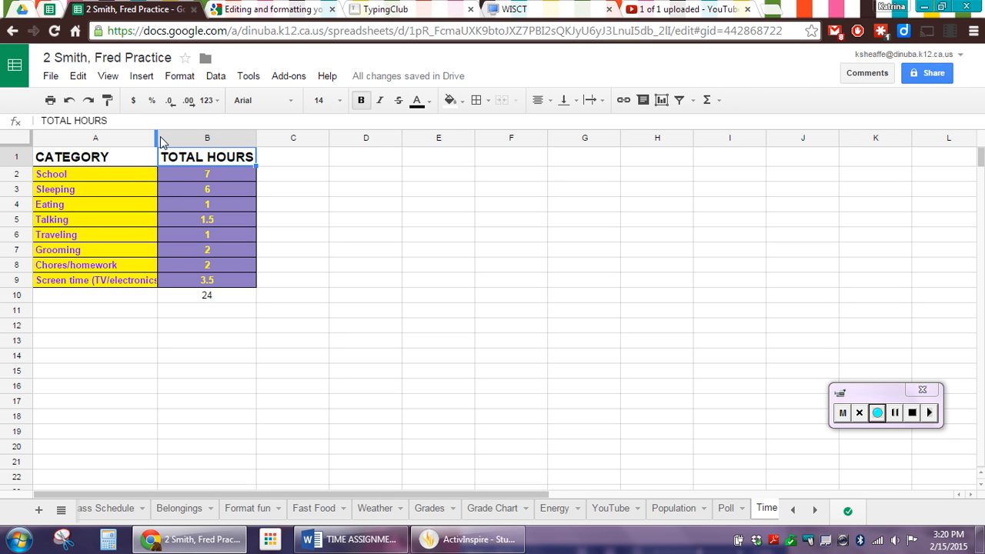
pyautogui.moveTo(158, 134); pyautogui.dragTo(165, 135)
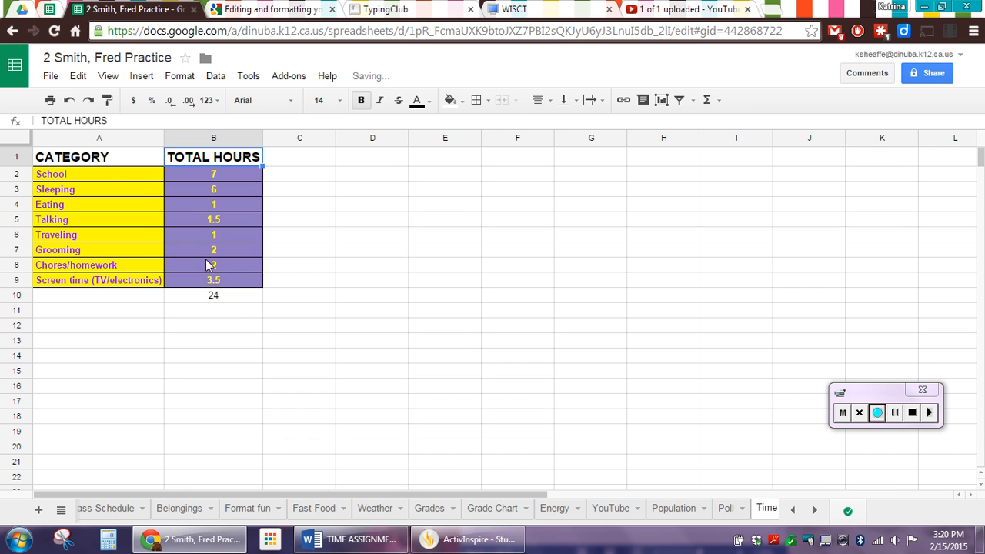
# - Start a new chart from the range A1:B9 and choose the 3D pie type
pyautogui.click(202, 177)
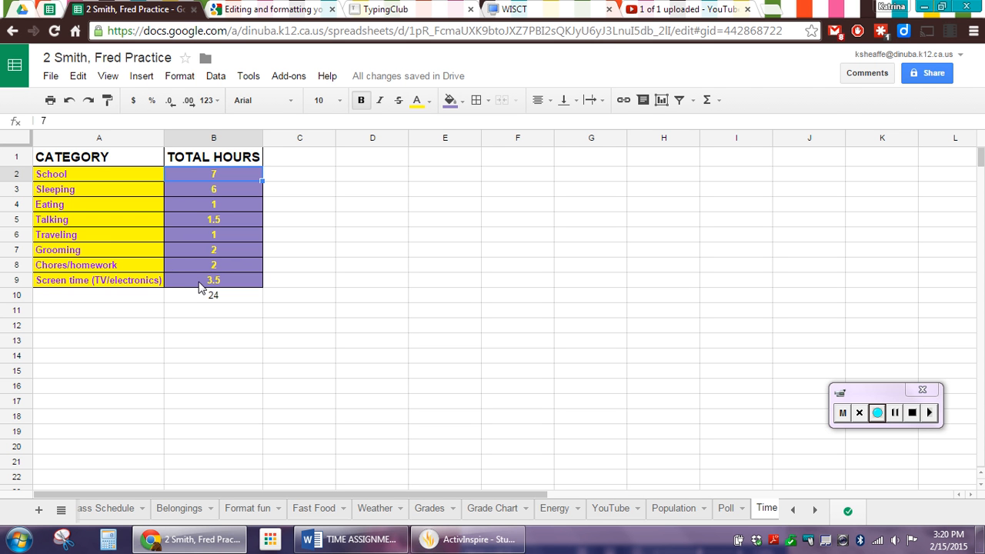
pyautogui.moveTo(208, 285); pyautogui.dragTo(54, 159)
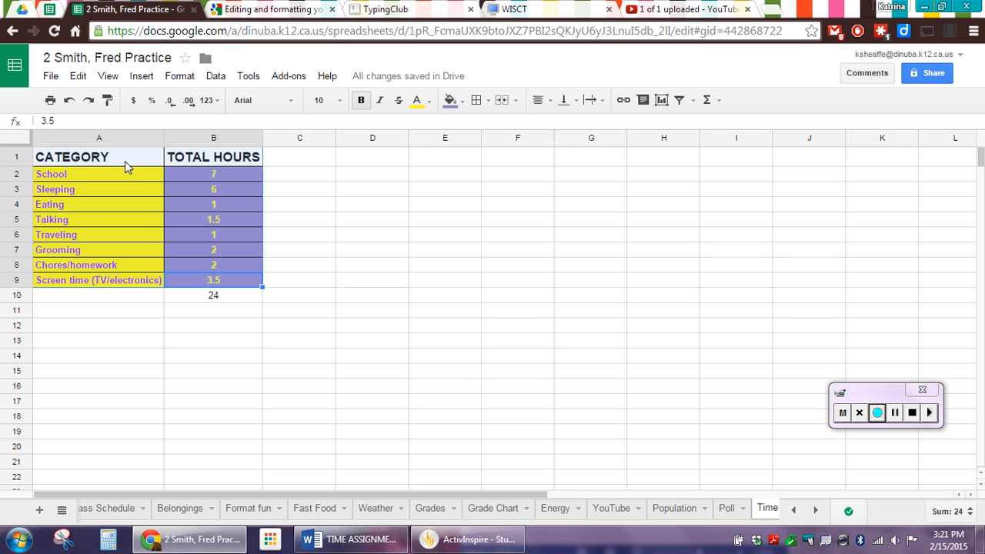
pyautogui.click(143, 77)
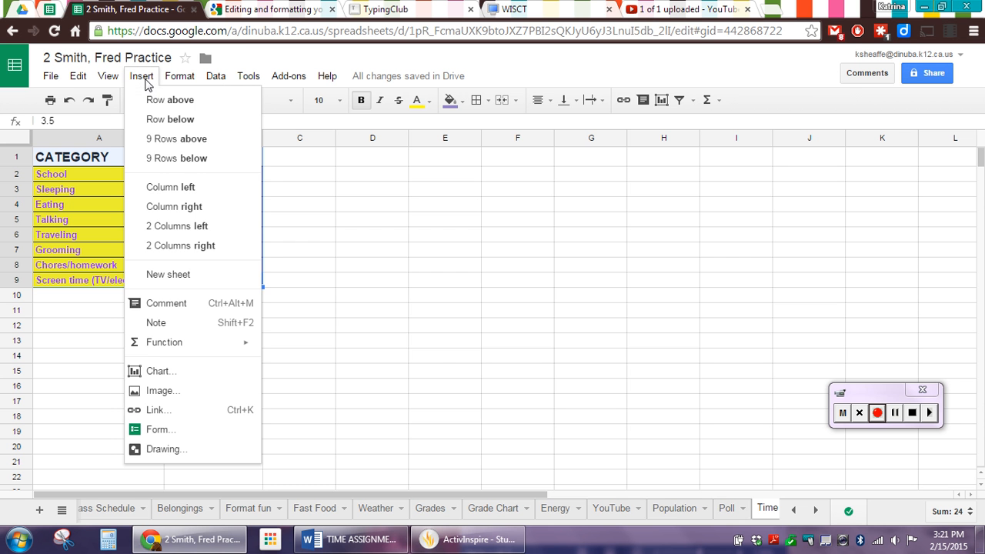
pyautogui.click(191, 374)
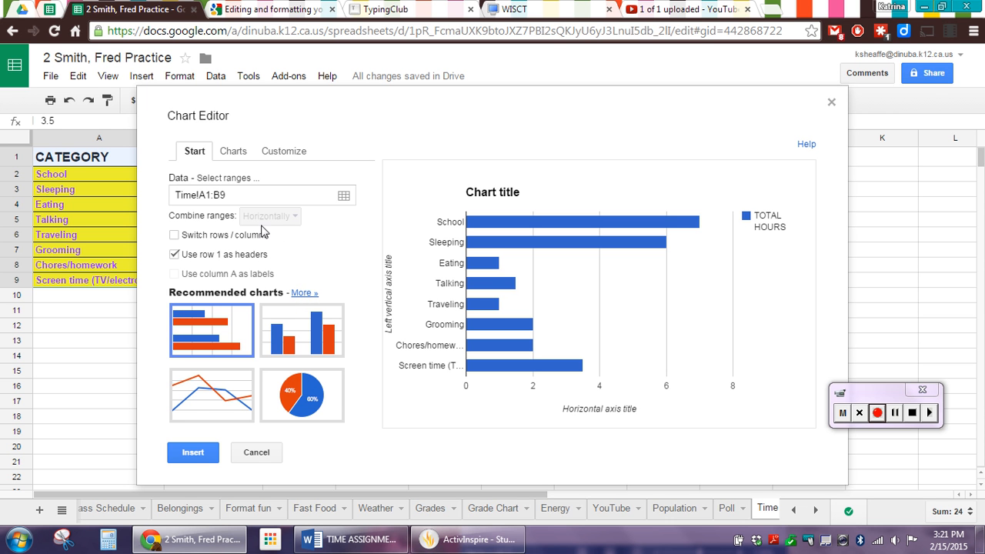
pyautogui.click(233, 151)
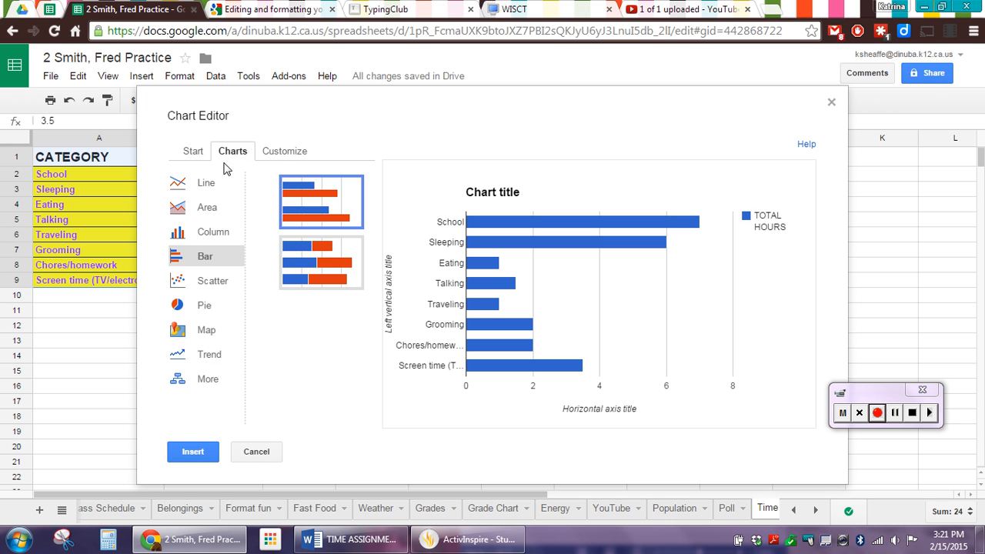
pyautogui.click(190, 305)
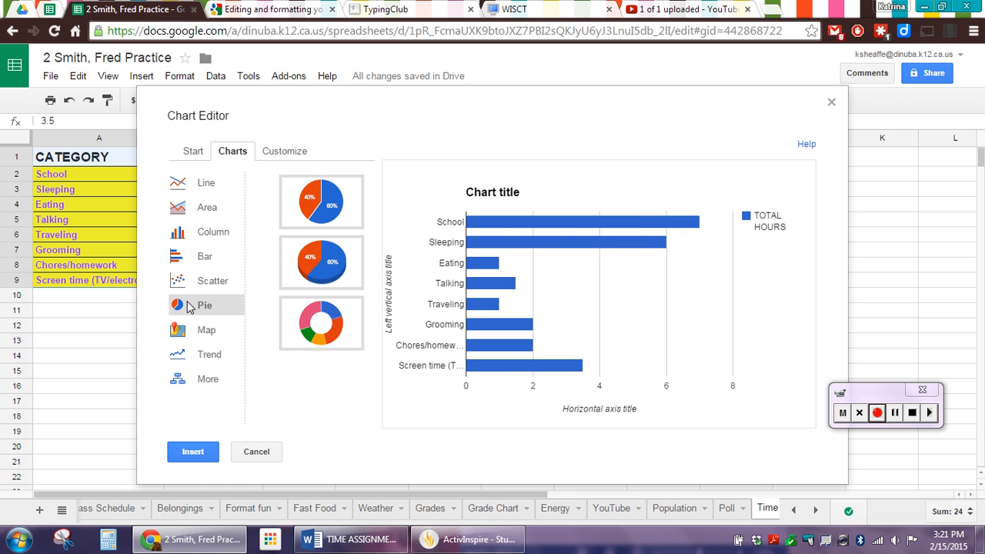
pyautogui.click(326, 265)
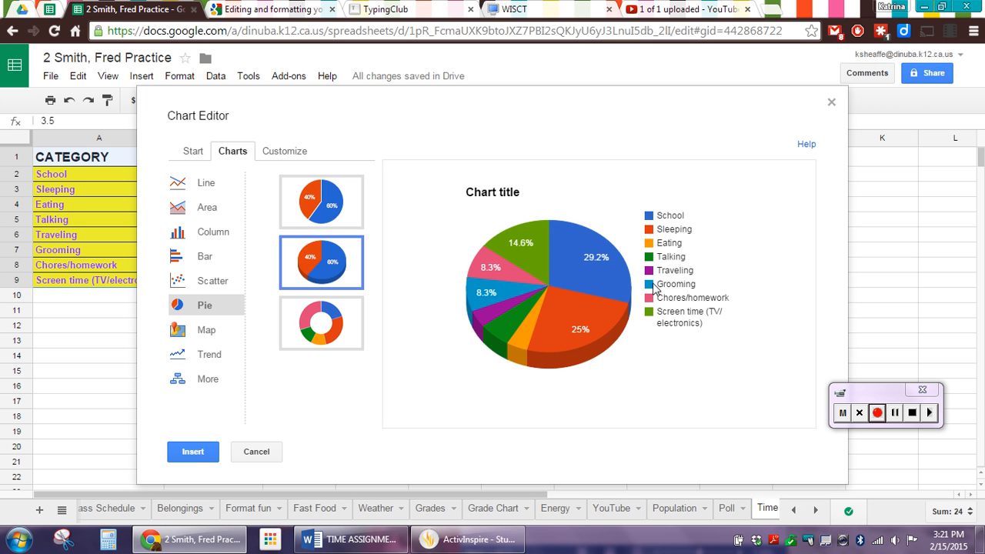
# - Title the pie chart "How I Spend My Time"
pyautogui.click(279, 154)
pyautogui.click(250, 237)
pyautogui.moveTo(250, 237); pyautogui.dragTo(151, 249)
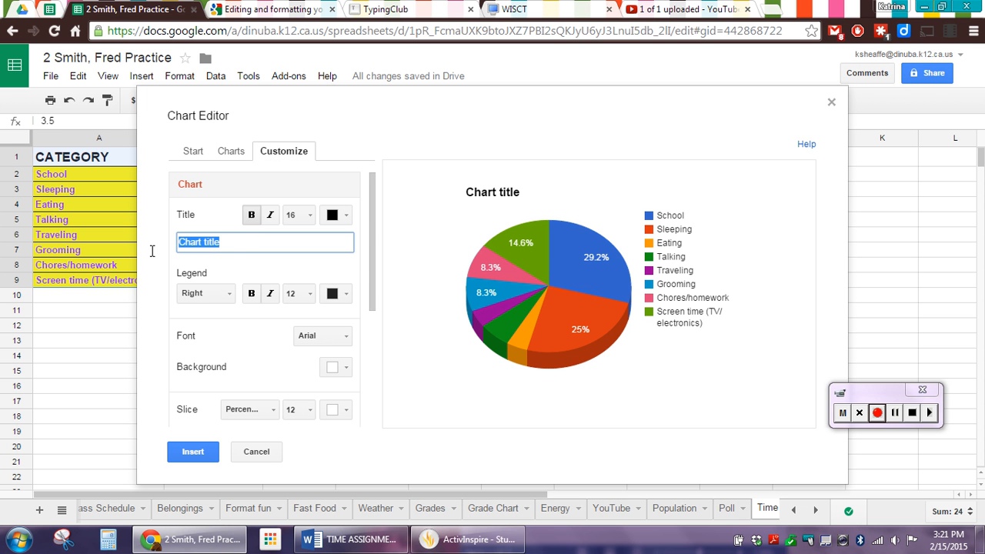
pyautogui.write('How I Spend My Time')
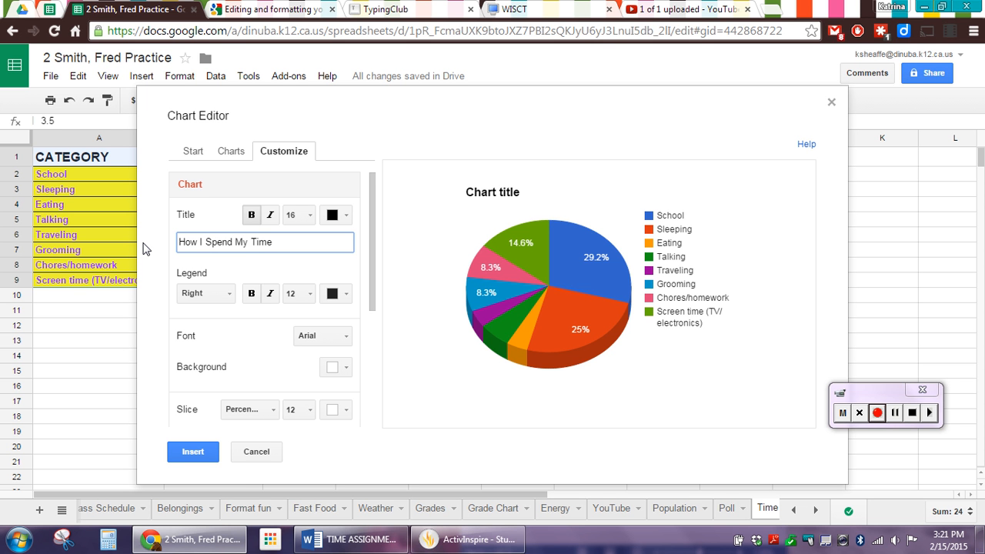
# - Color the chart title purple and set its font size to 20
pyautogui.click(348, 219)
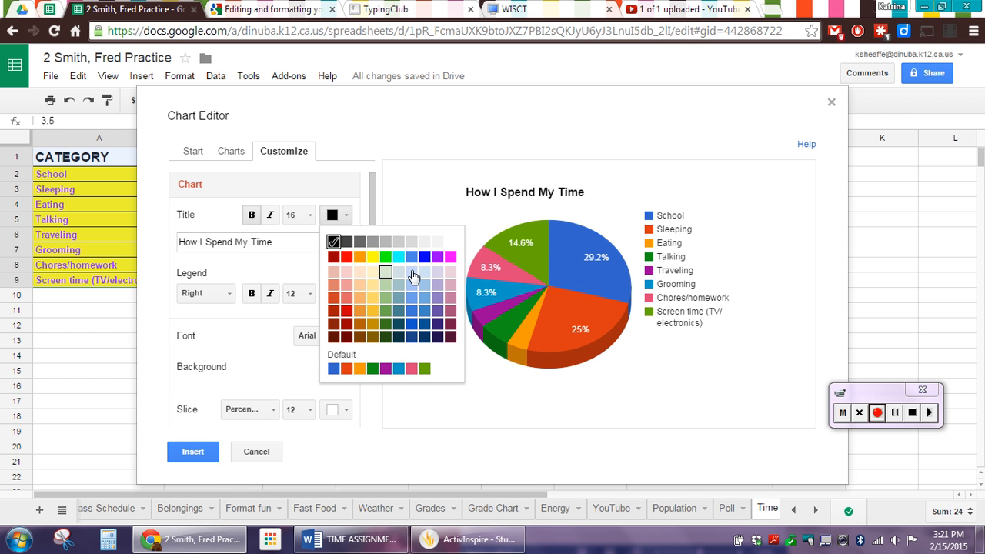
pyautogui.click(440, 255)
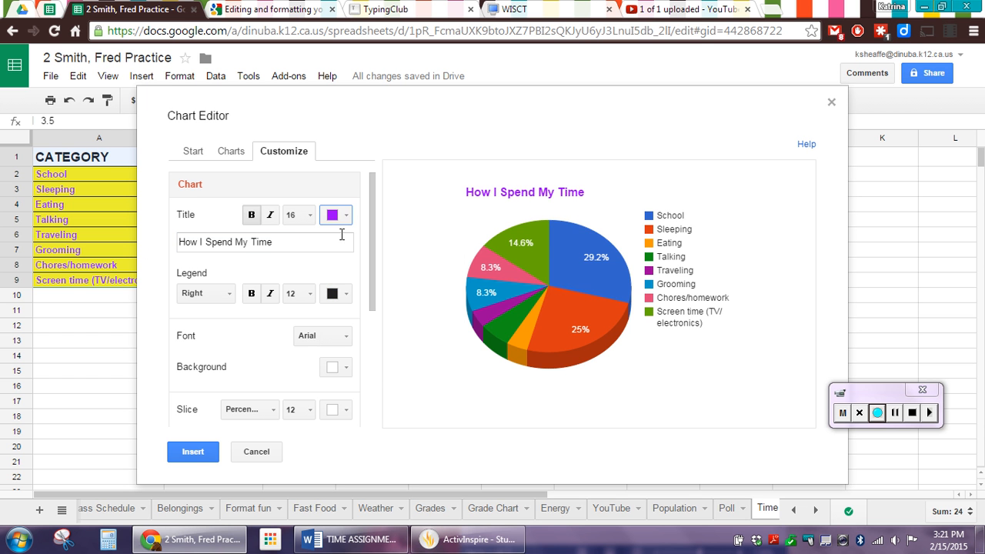
pyautogui.click(296, 216)
pyautogui.click(311, 334)
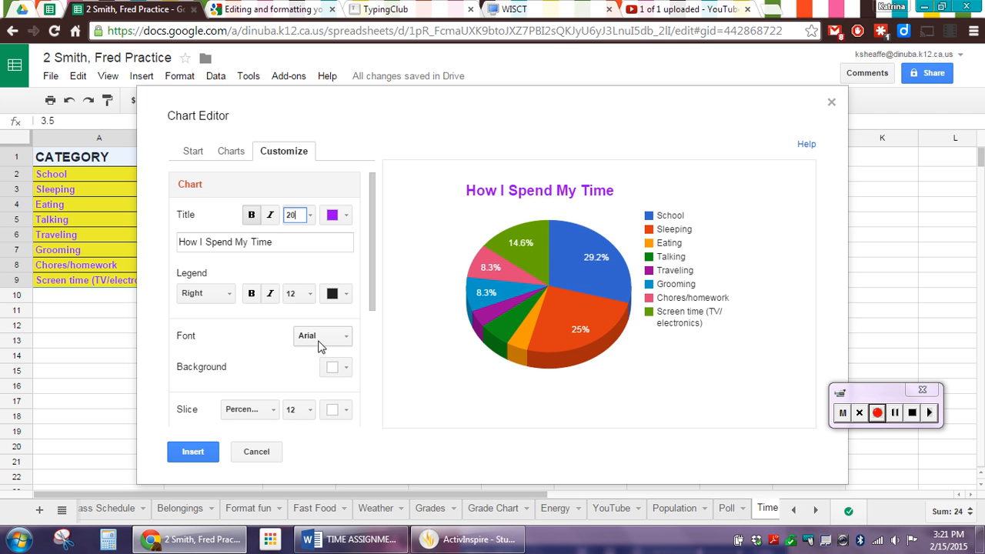
# - Set the chart font to Comic Sans MS and the chart background to yellow
pyautogui.click(321, 338)
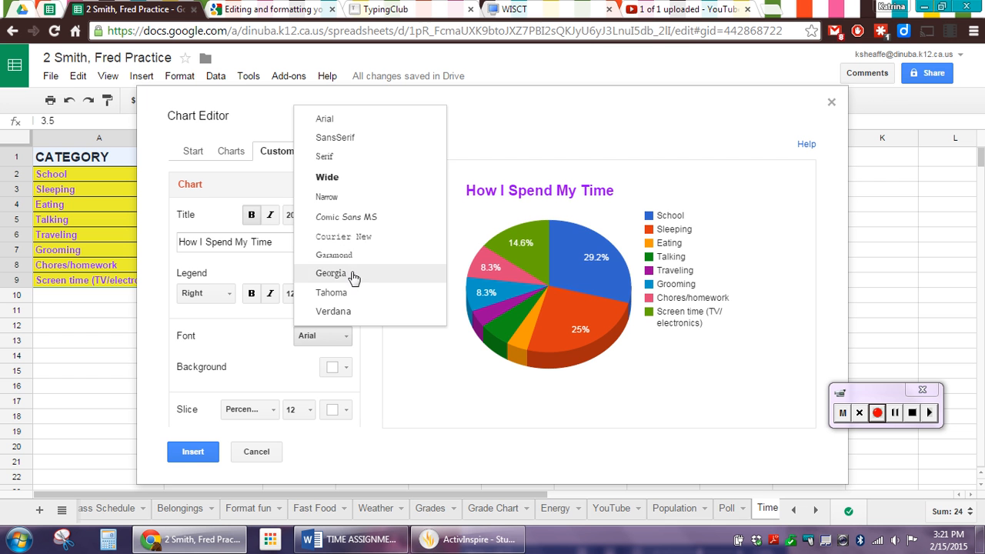
pyautogui.click(350, 219)
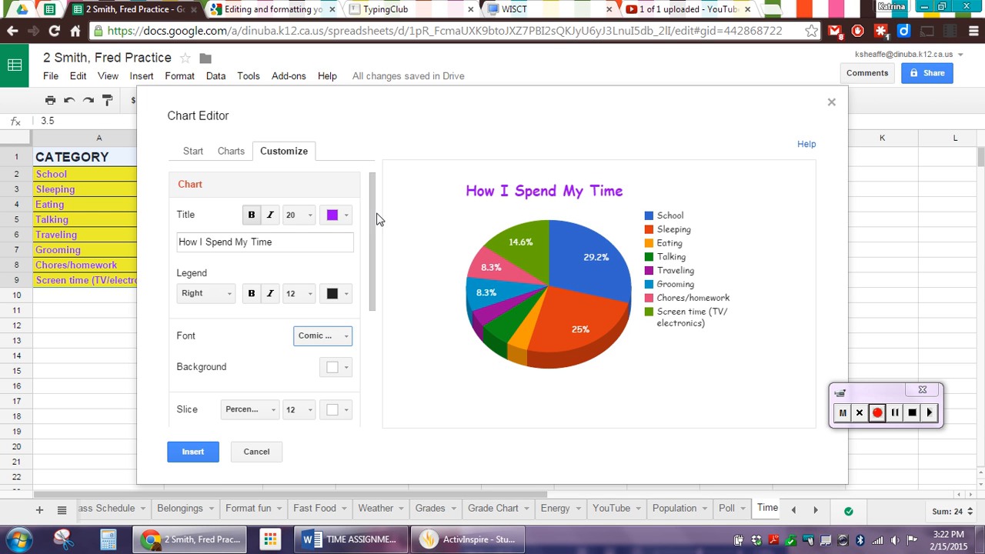
pyautogui.moveTo(371, 223); pyautogui.dragTo(377, 261)
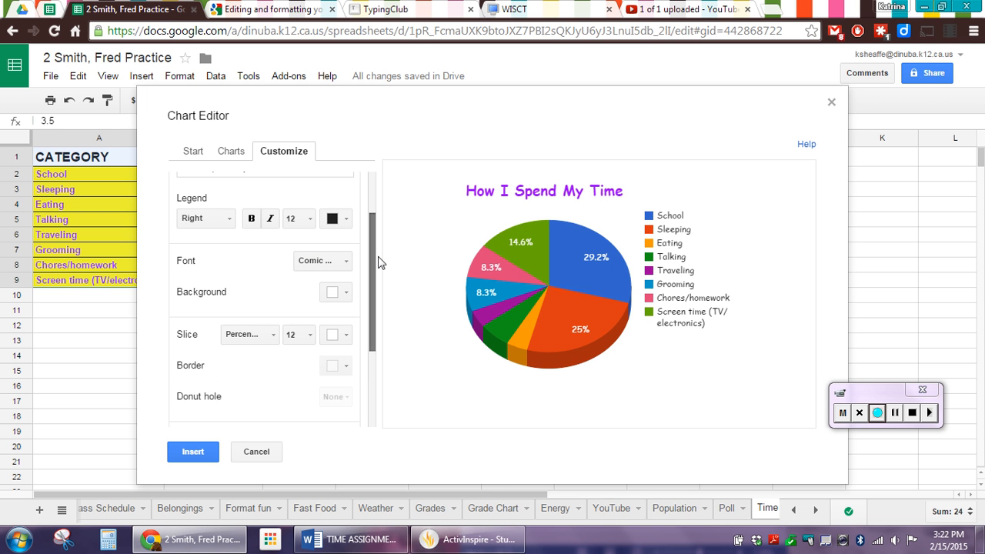
pyautogui.click(346, 294)
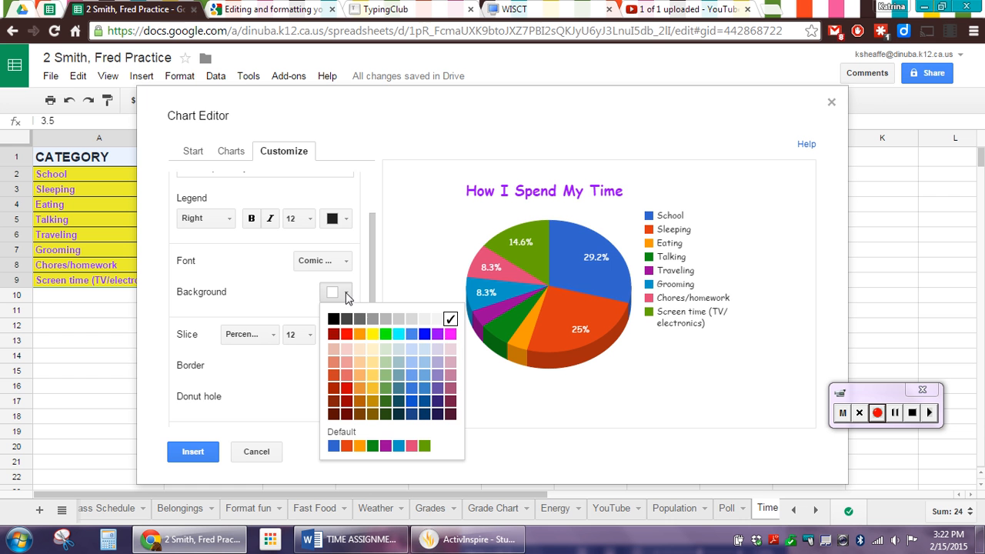
pyautogui.click(375, 337)
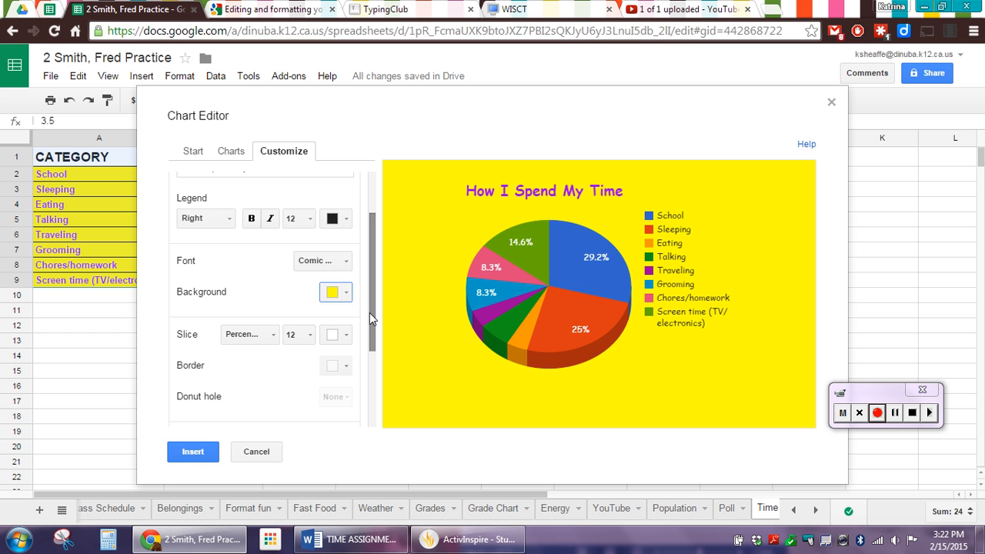
# - Try Value and Label as the pie slice text, and switch back to Percentage
pyautogui.moveTo(374, 326); pyautogui.dragTo(376, 361)
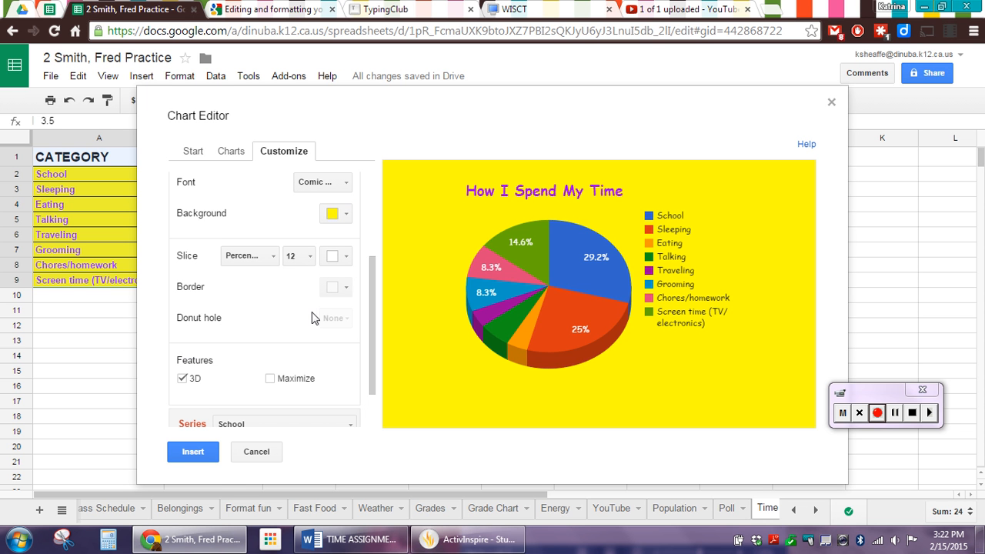
pyautogui.click(262, 257)
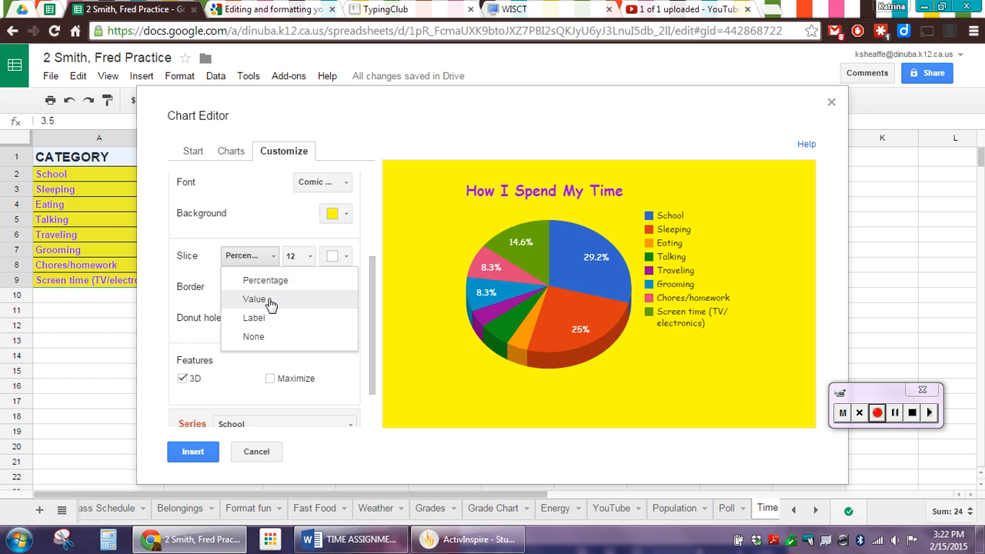
pyautogui.click(269, 301)
pyautogui.click(277, 264)
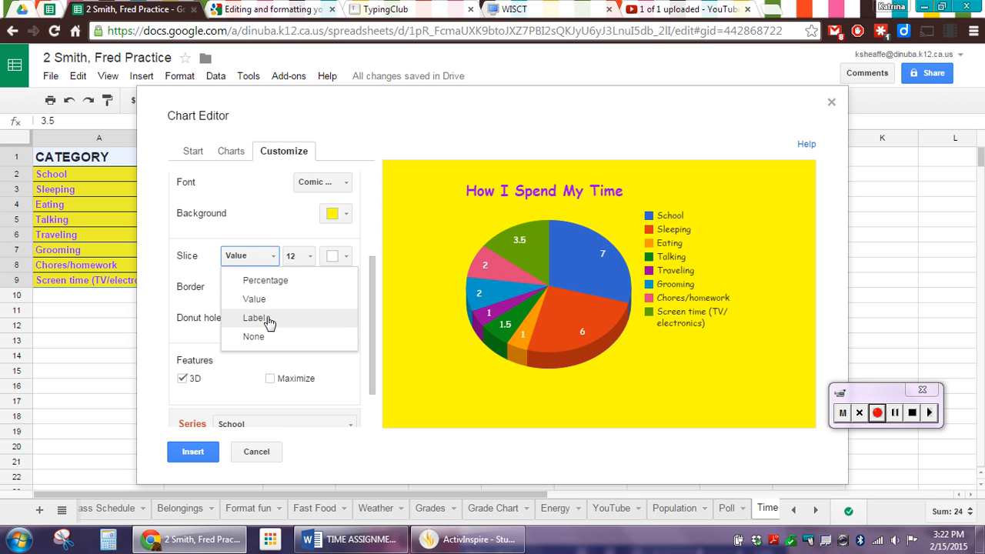
pyautogui.click(269, 320)
pyautogui.click(263, 265)
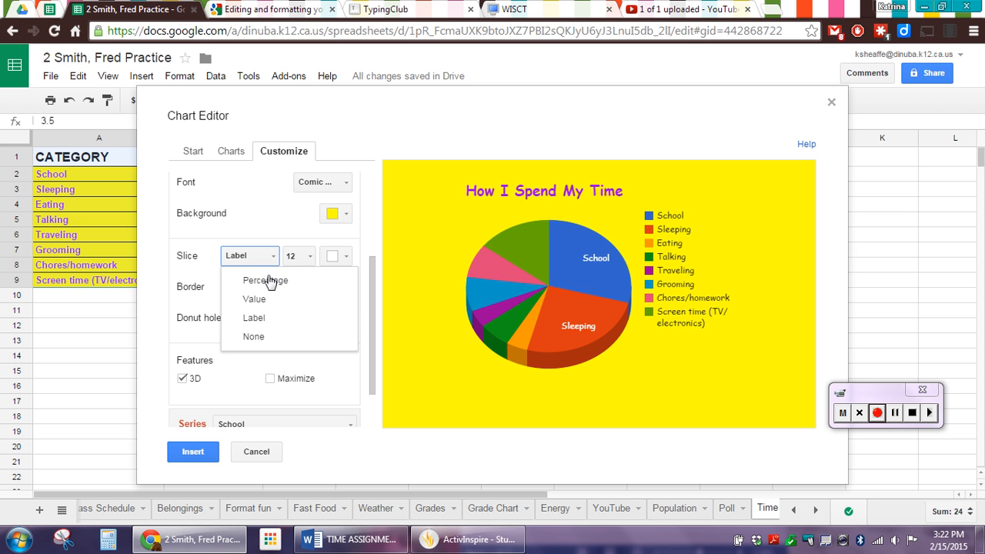
pyautogui.click(266, 280)
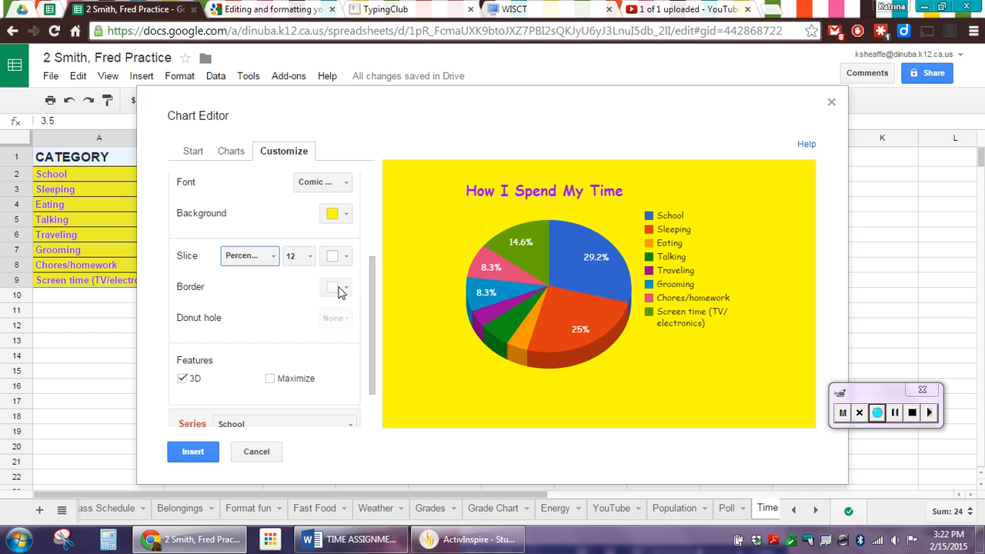
# - Color the School slice of the pie chart black
pyautogui.moveTo(370, 292); pyautogui.dragTo(376, 349)
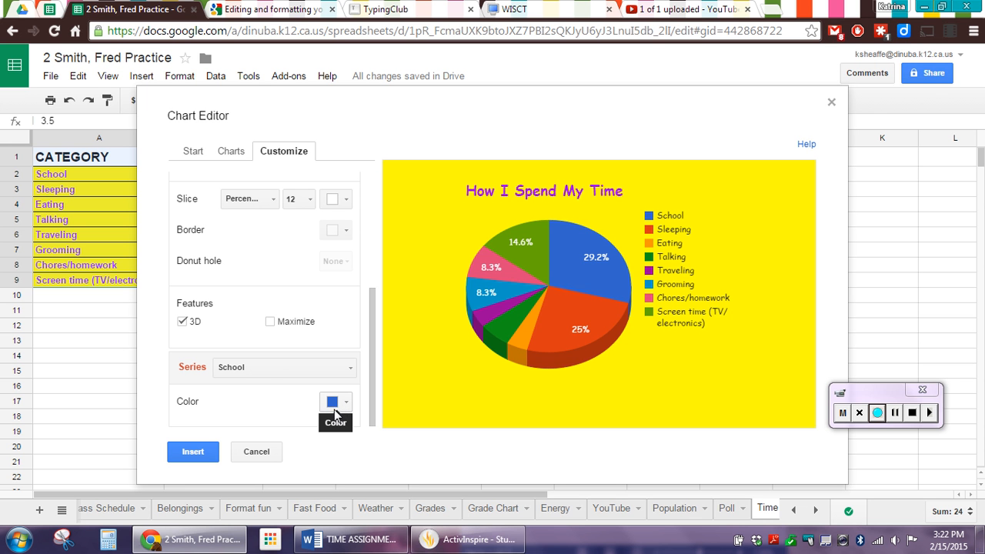
pyautogui.click(247, 373)
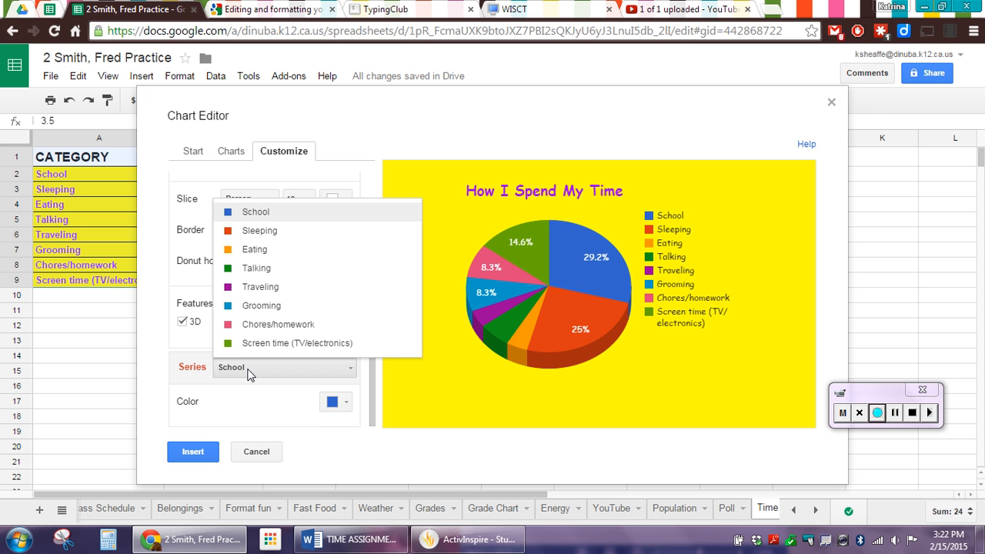
pyautogui.click(248, 373)
pyautogui.click(338, 402)
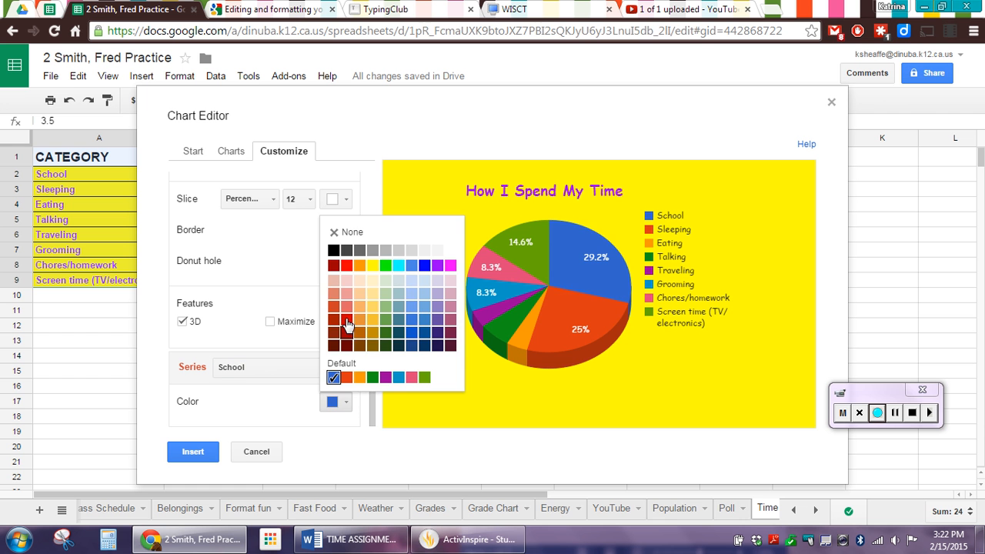
pyautogui.click(333, 250)
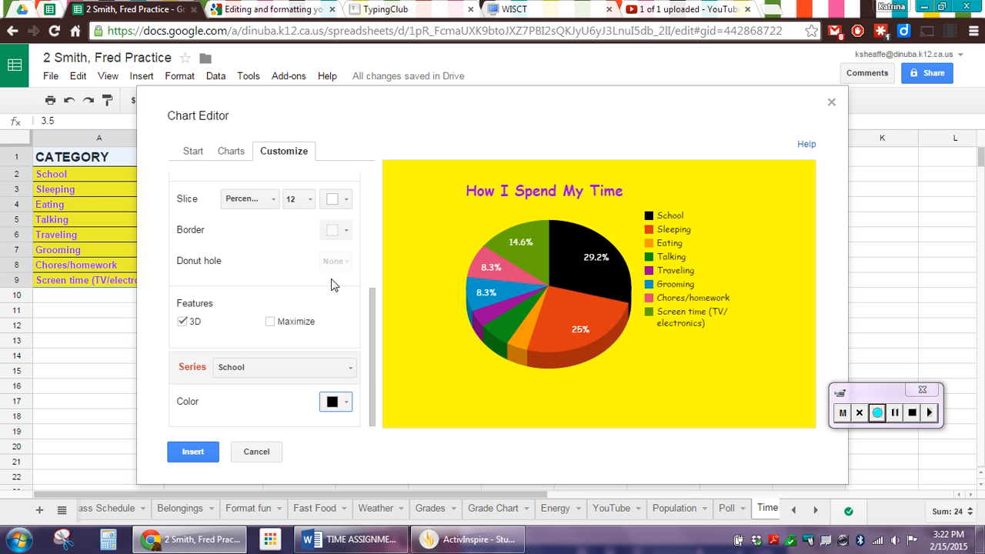
# - Color the Sleeping slice of the pie chart blue and the Eating slice red
pyautogui.click(322, 370)
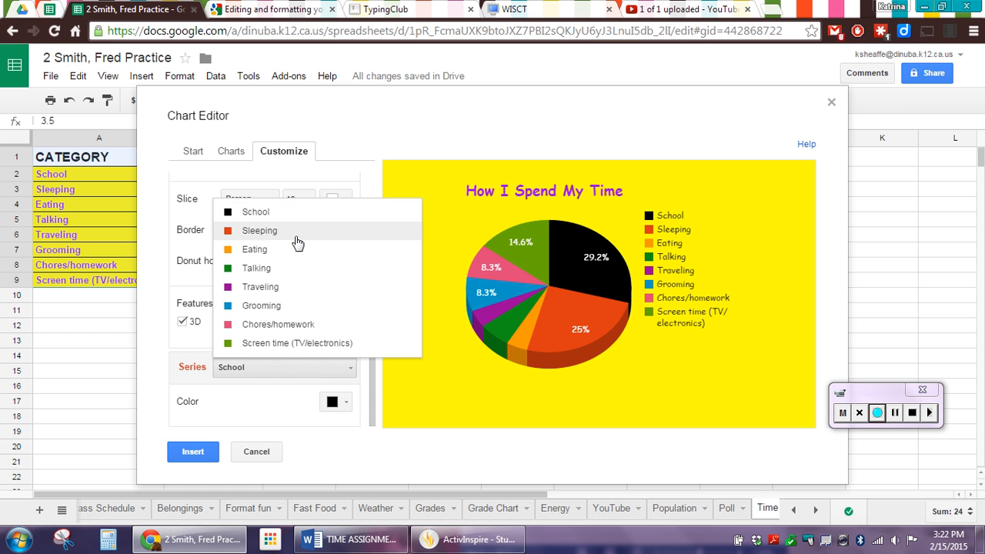
pyautogui.click(291, 232)
pyautogui.click(344, 401)
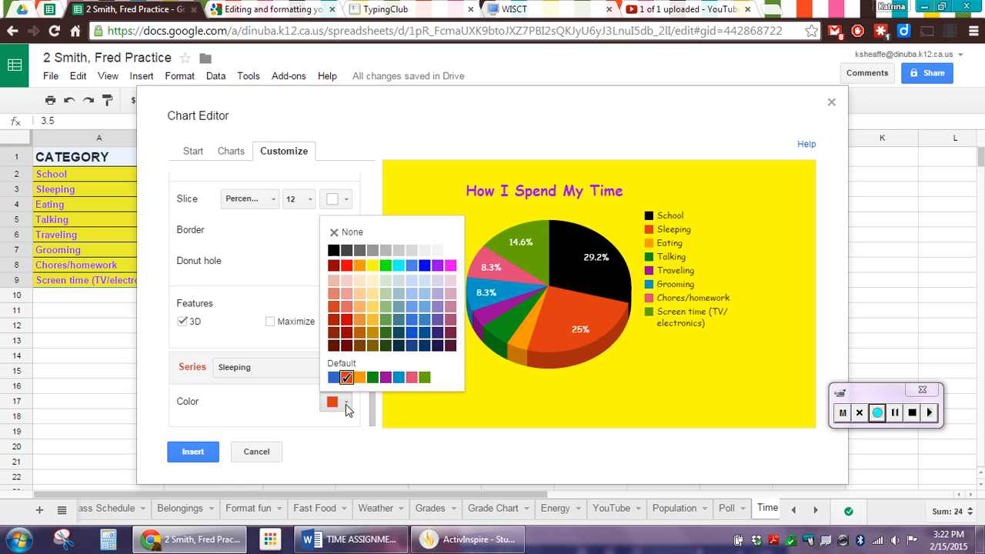
pyautogui.click(424, 265)
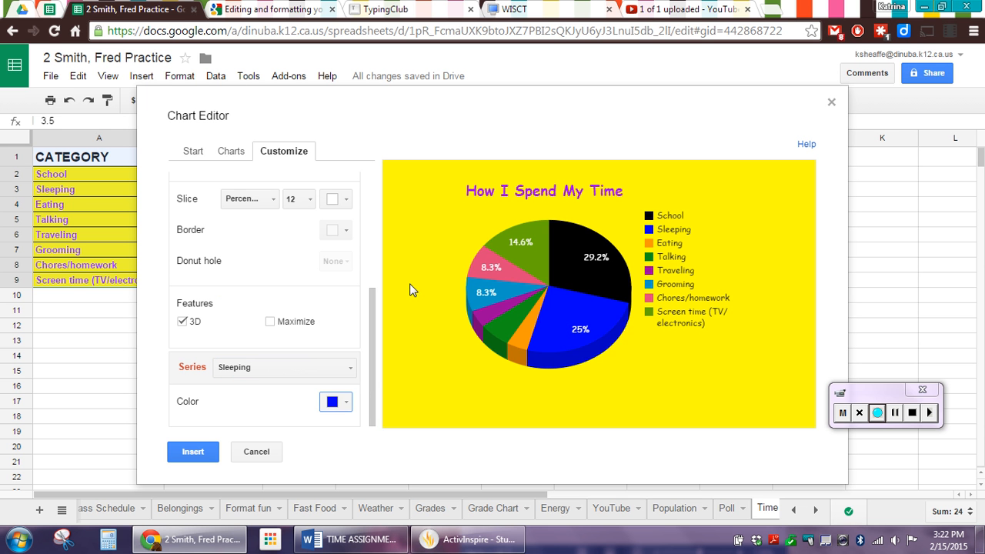
pyautogui.click(329, 367)
pyautogui.click(303, 250)
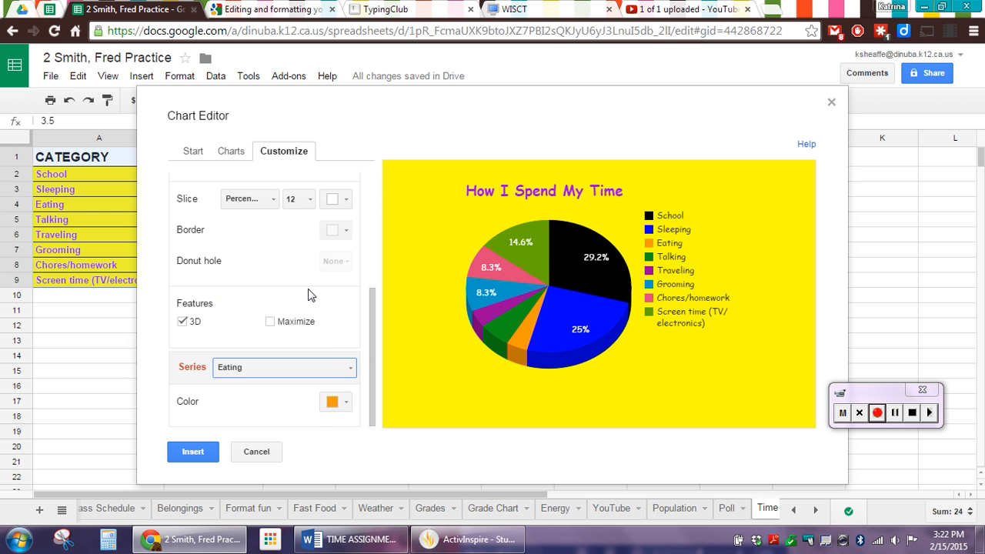
pyautogui.click(347, 400)
pyautogui.click(346, 266)
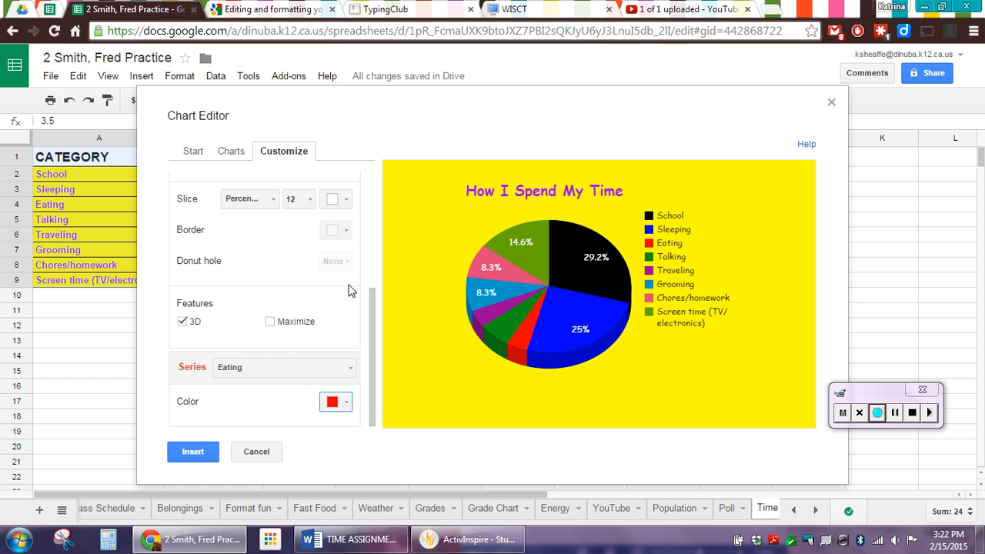
# - Color the Talking slice of the pie chart magenta and the Traveling slice orange
pyautogui.click(330, 367)
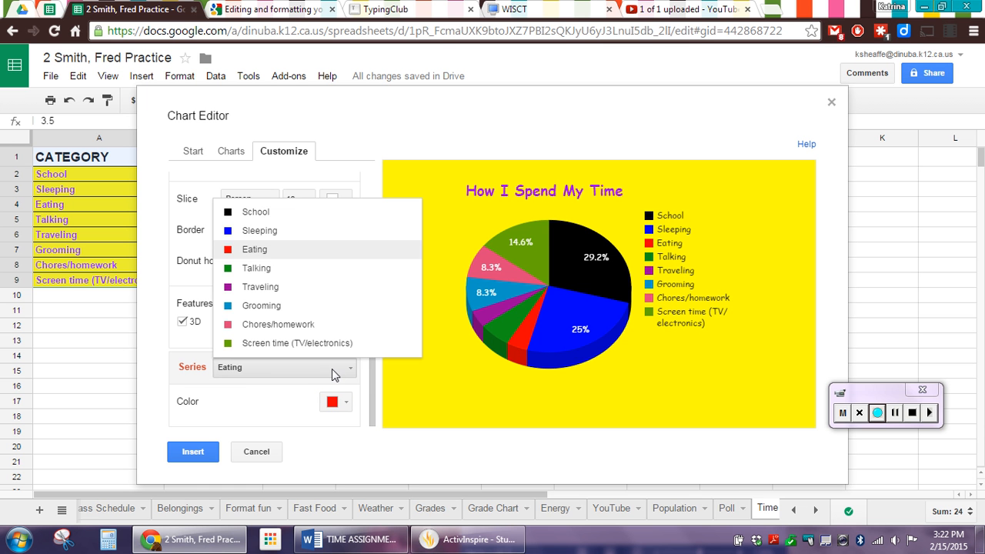
pyautogui.click(299, 277)
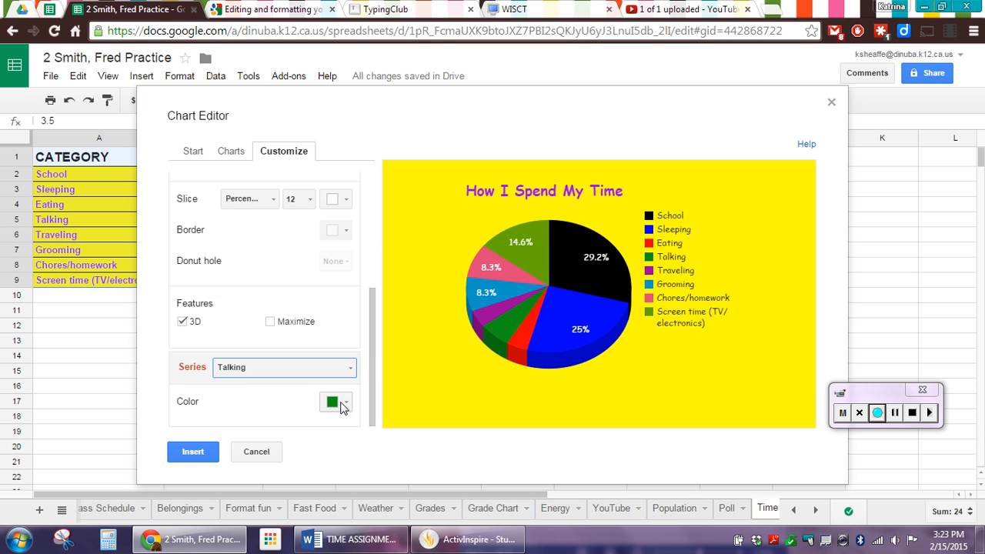
pyautogui.click(336, 402)
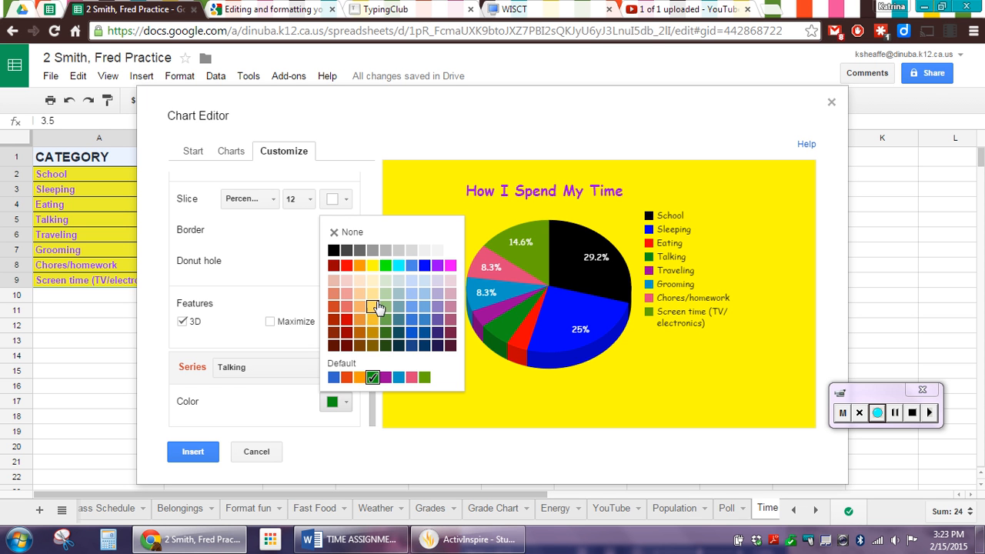
pyautogui.click(447, 267)
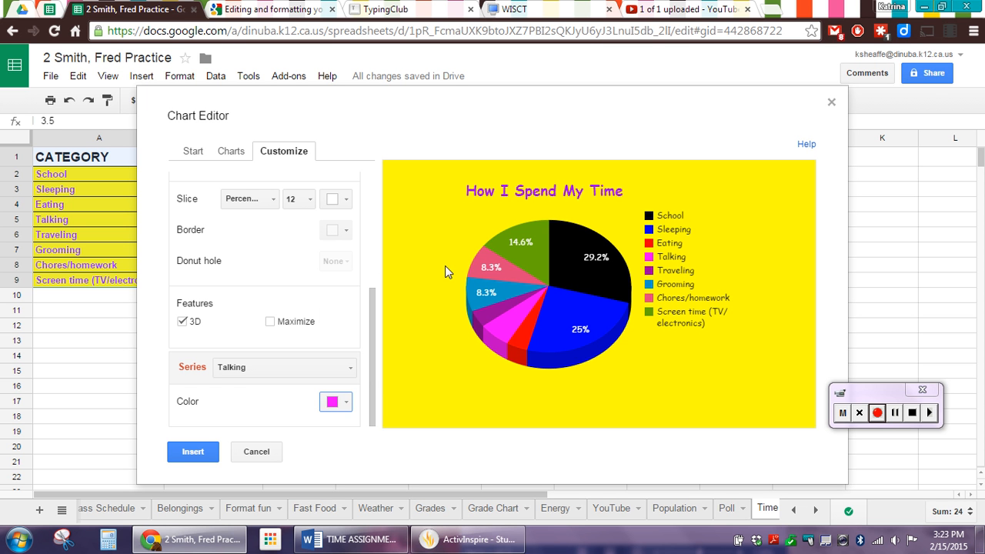
pyautogui.click(343, 368)
pyautogui.click(318, 294)
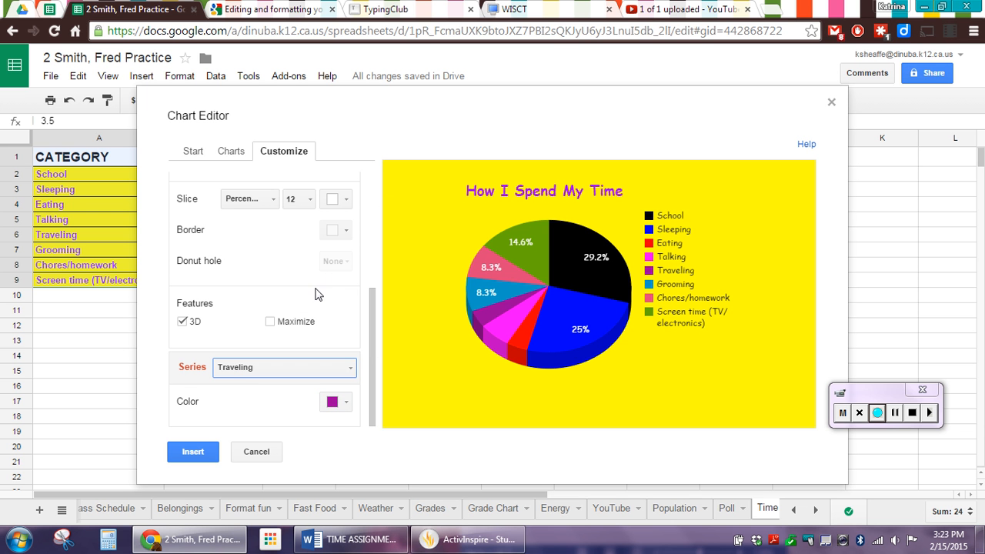
pyautogui.click(346, 401)
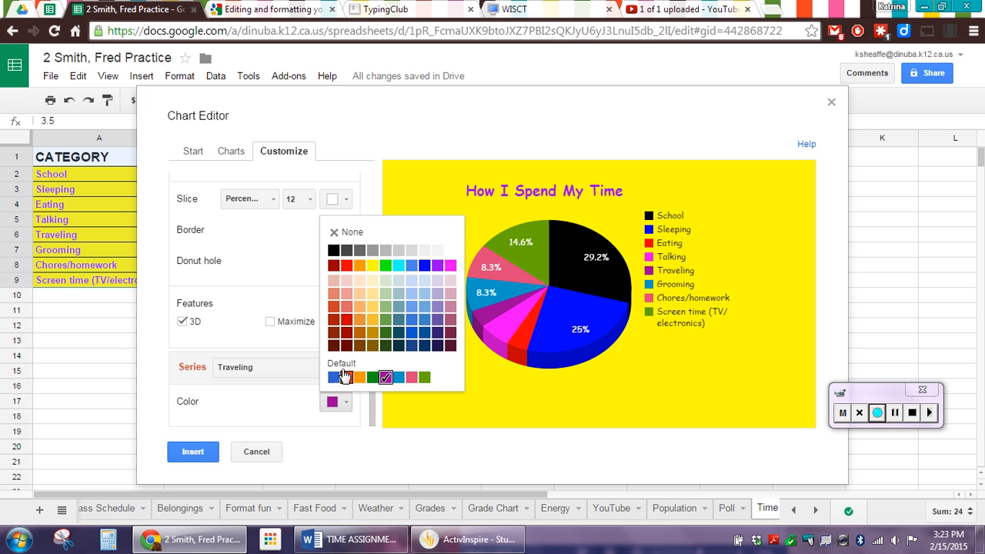
pyautogui.click(360, 266)
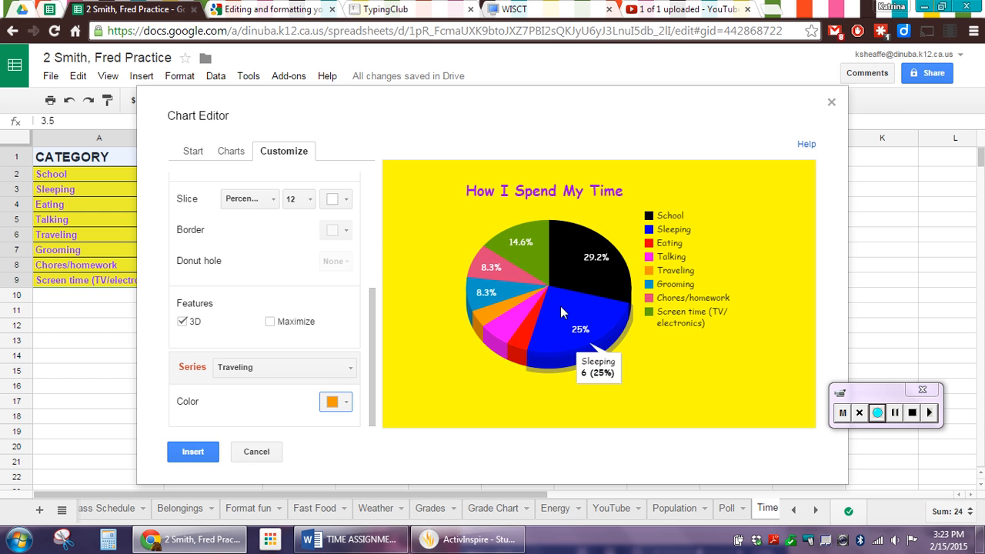
# - Insert the chart into the sheet and place it beside the table, enlarged to span about columns C to J and rows 1 to 22
pyautogui.click(192, 453)
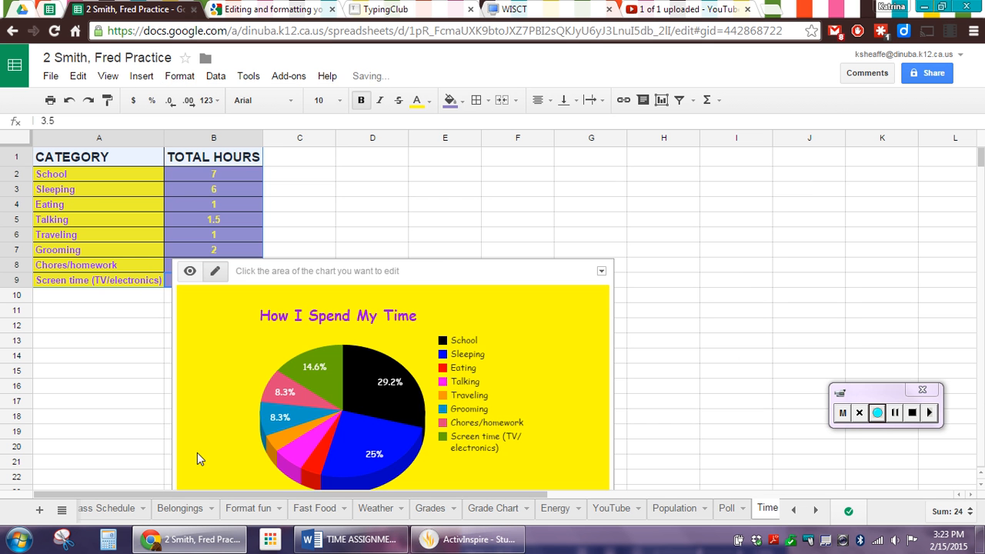
pyautogui.moveTo(454, 265); pyautogui.dragTo(606, 153)
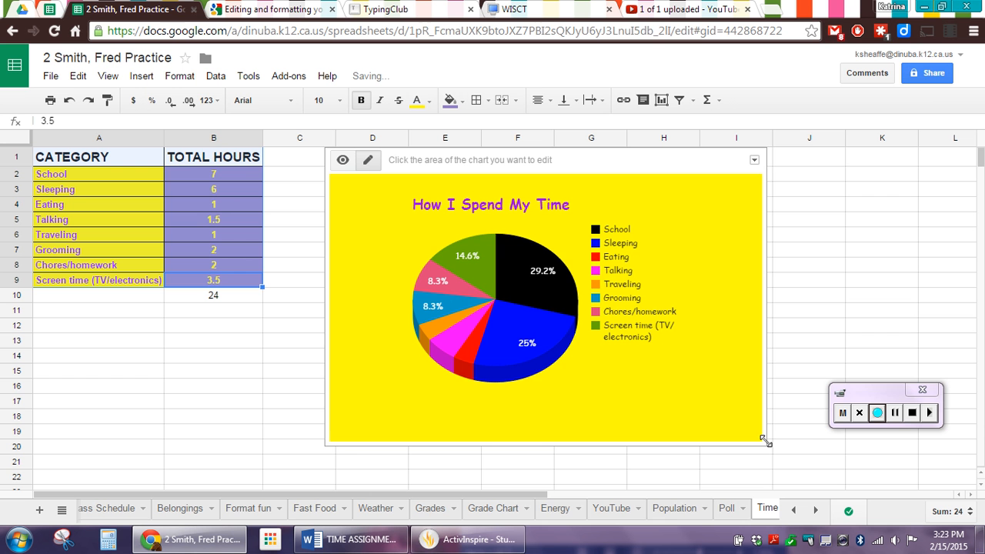
pyautogui.moveTo(766, 442); pyautogui.dragTo(804, 478)
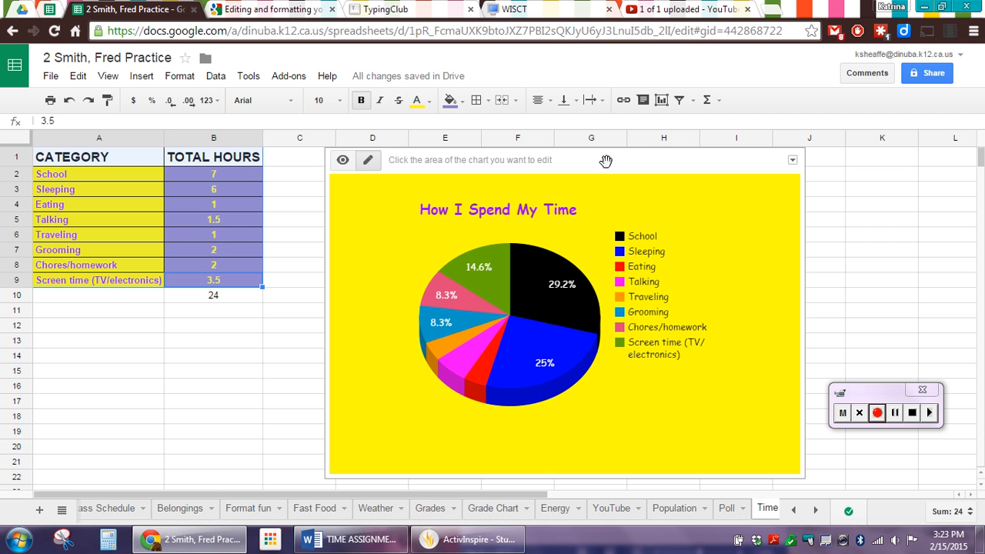
pyautogui.moveTo(600, 162); pyautogui.dragTo(581, 161)
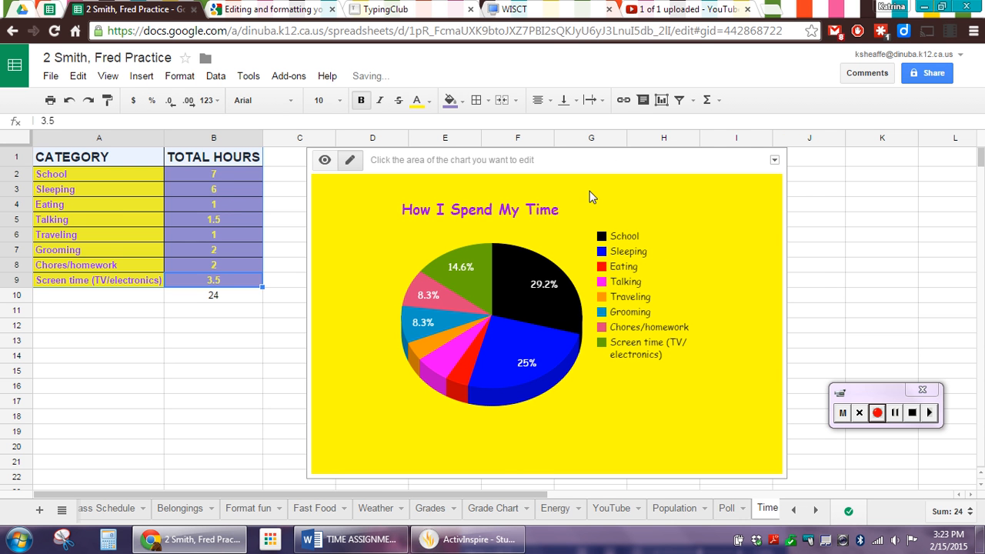